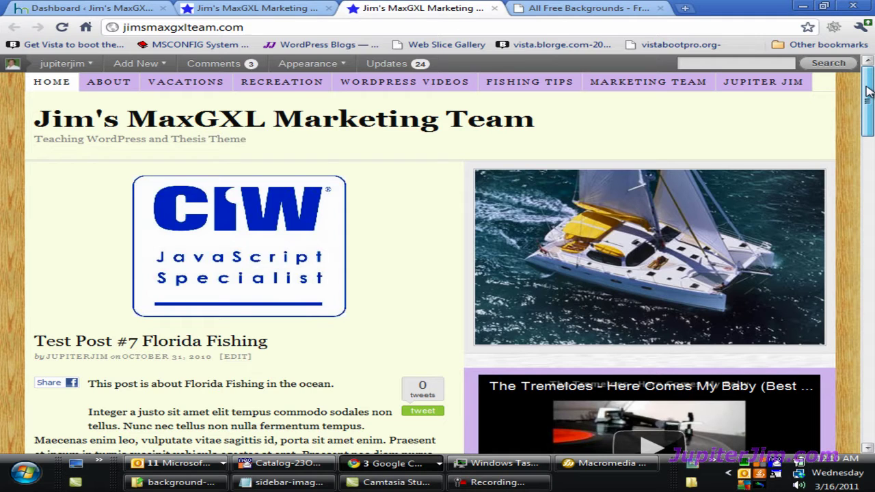
- Scroll through the blog's front page in the other browser tab
left_click_drag(868, 91, 871, 301)
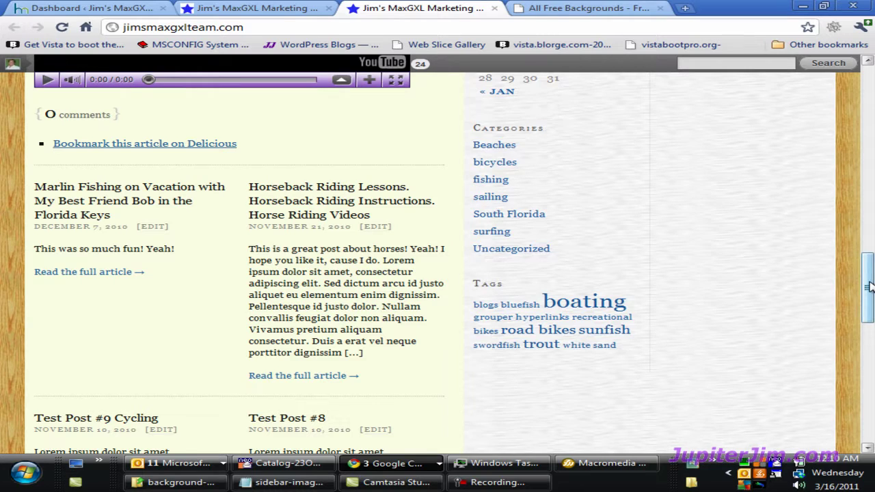
left_click_drag(867, 281, 862, 89)
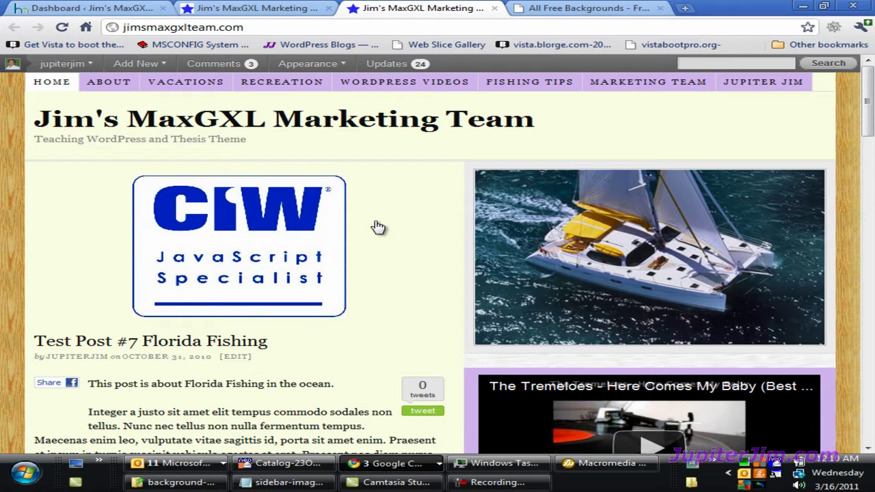
scroll(378, 227, "down", 1)
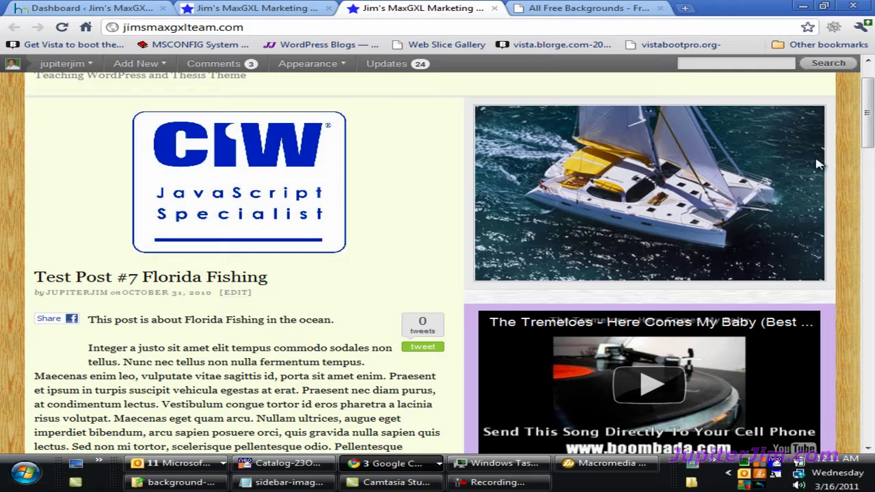
scroll(867, 110, "up", 1)
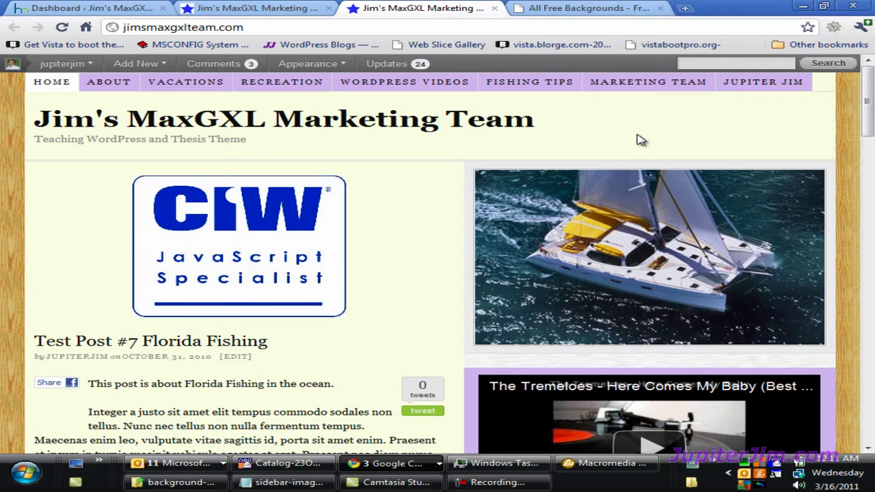
left_click(259, 11)
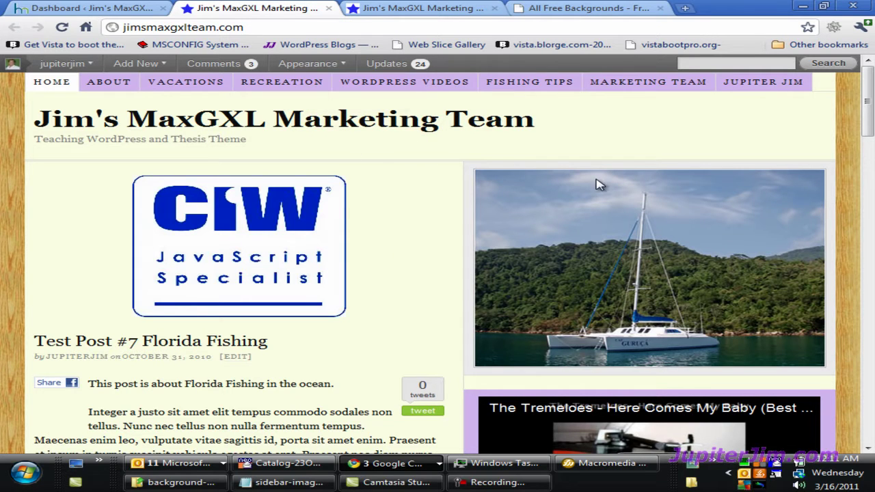
mouse_move(869, 92)
left_mouse_down()
mouse_move(867, 441)
mouse_move(867, 95)
left_mouse_up()
- Switch to the WordPress Dashboard and expand the Thesis admin menu
left_click(88, 12)
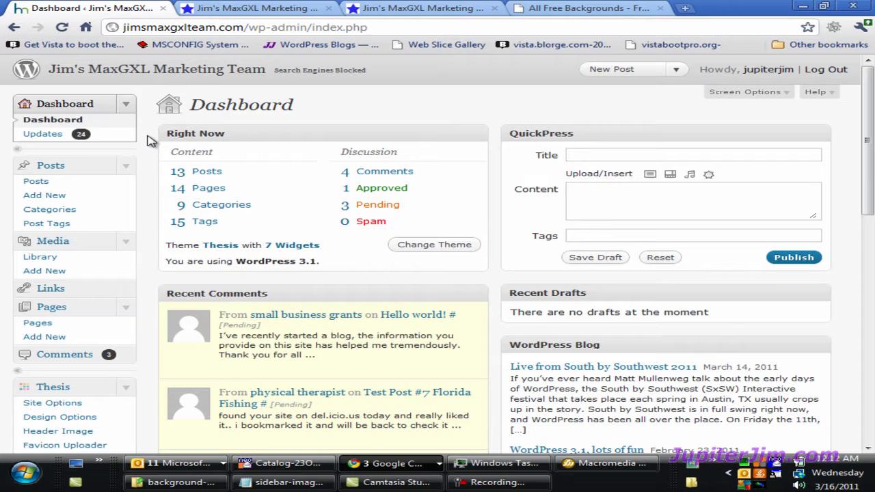
scroll(151, 140, "down", 5)
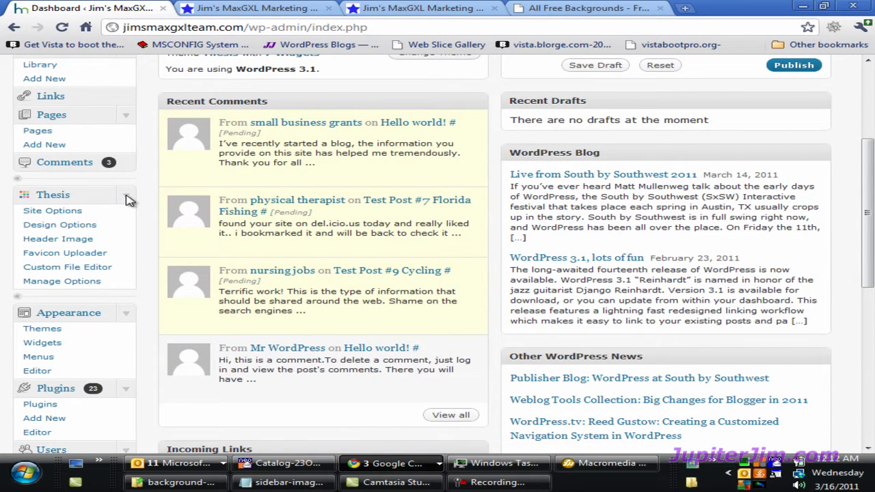
left_click(129, 199)
left_click(129, 200)
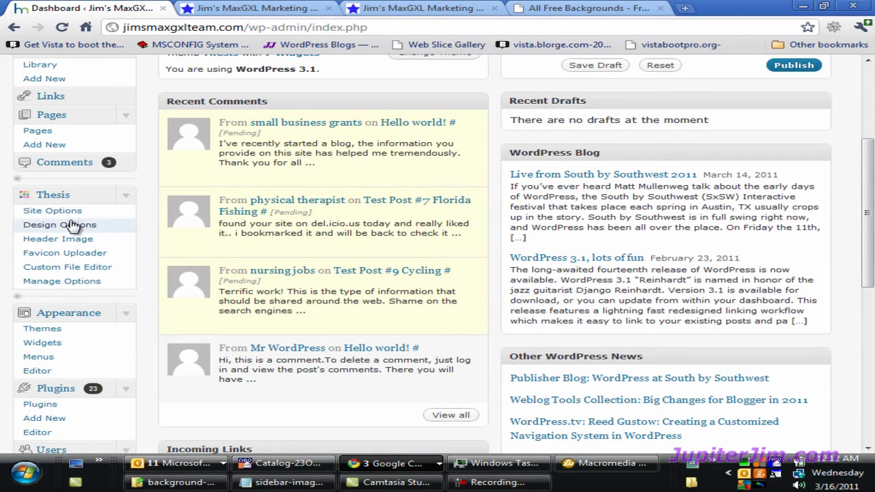
- Verify Enable Stylesheet is ticked in Thesis Site Options, then go back to the Dashboard
left_click(100, 217)
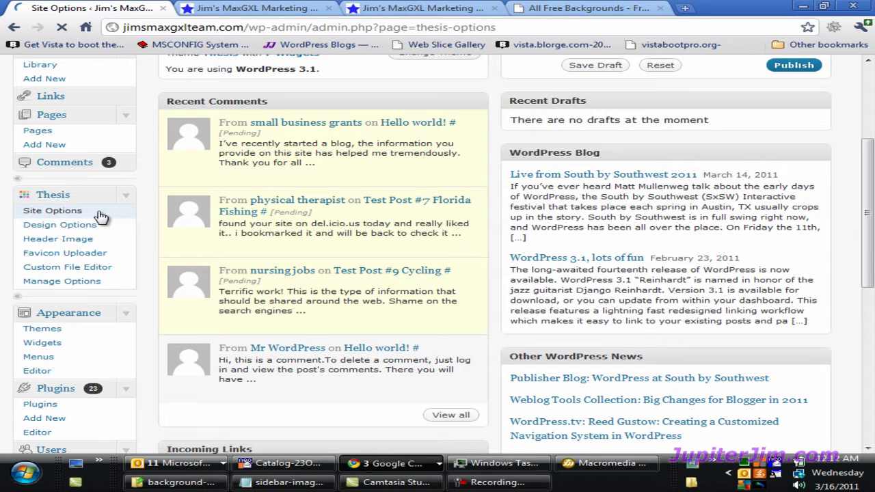
scroll(295, 287, "down", 3)
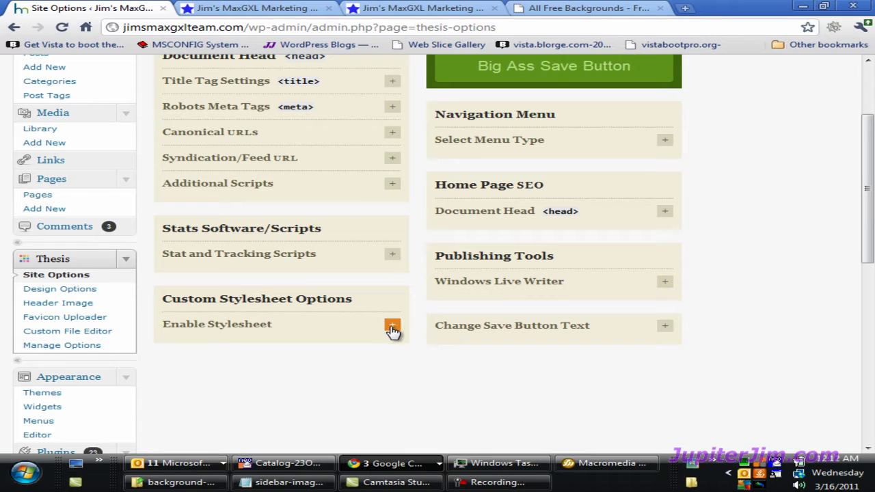
left_click(393, 326)
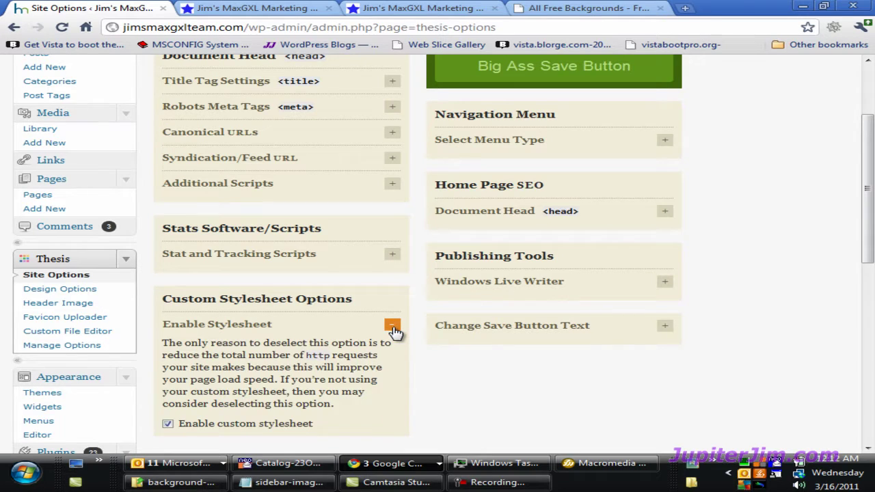
scroll(397, 332, "down", 2)
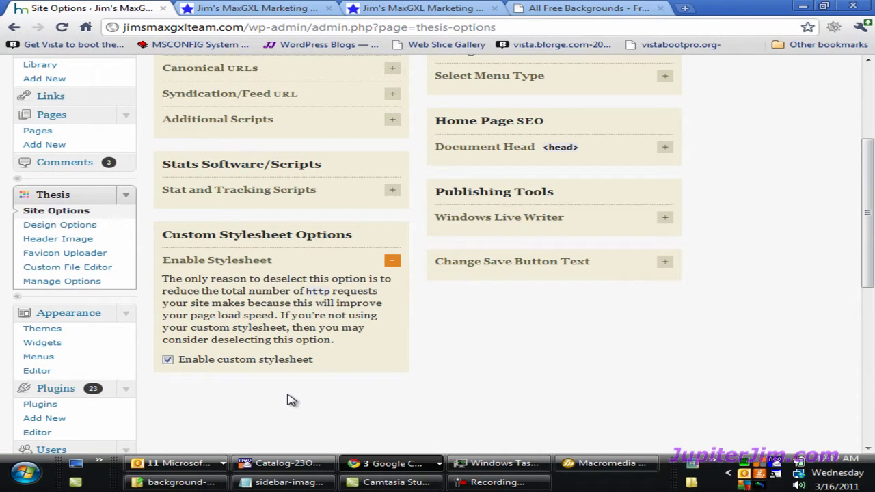
scroll(291, 400, "up", 3)
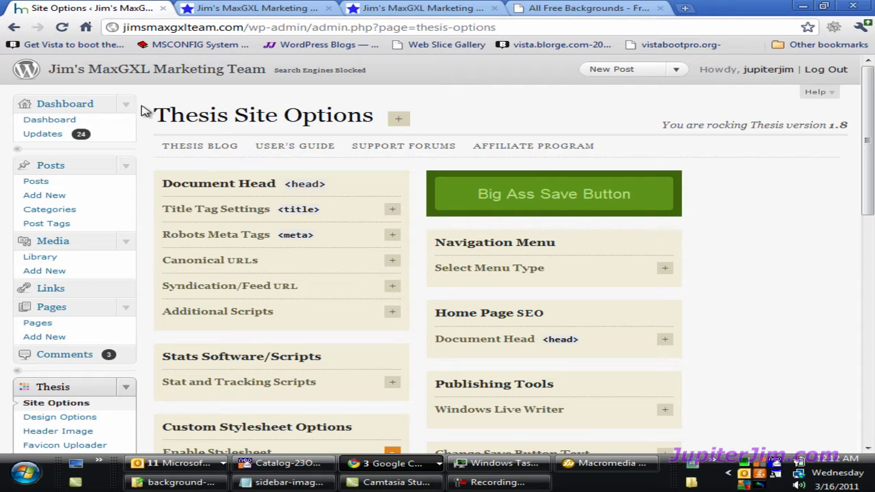
left_click(60, 123)
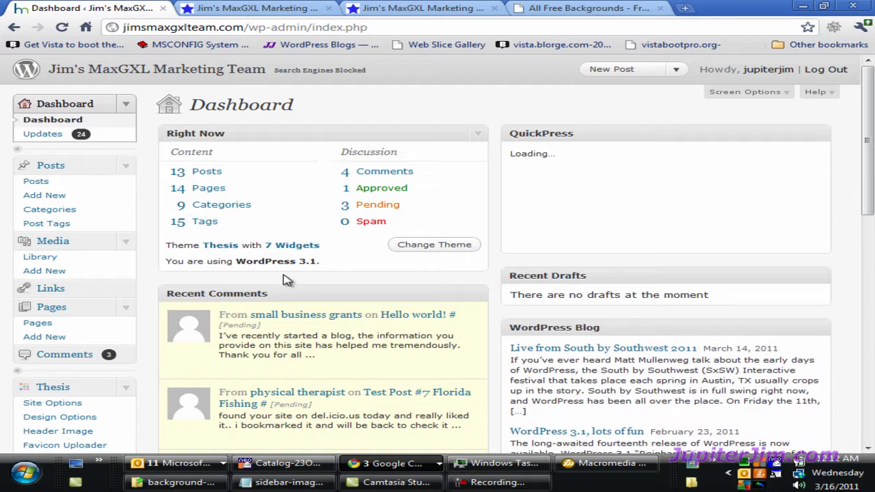
- Copy the sidebar CSS block, START to END comment, from the maximized sidebar-image.txt
left_click(280, 483)
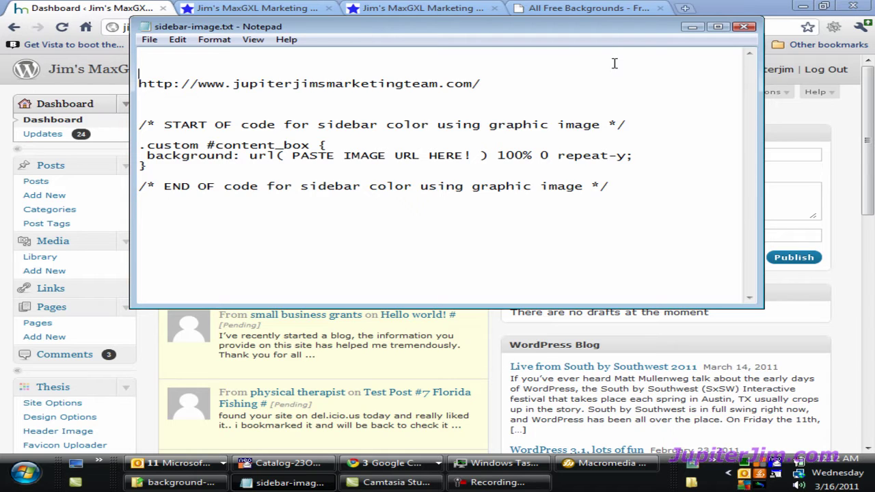
left_click(718, 27)
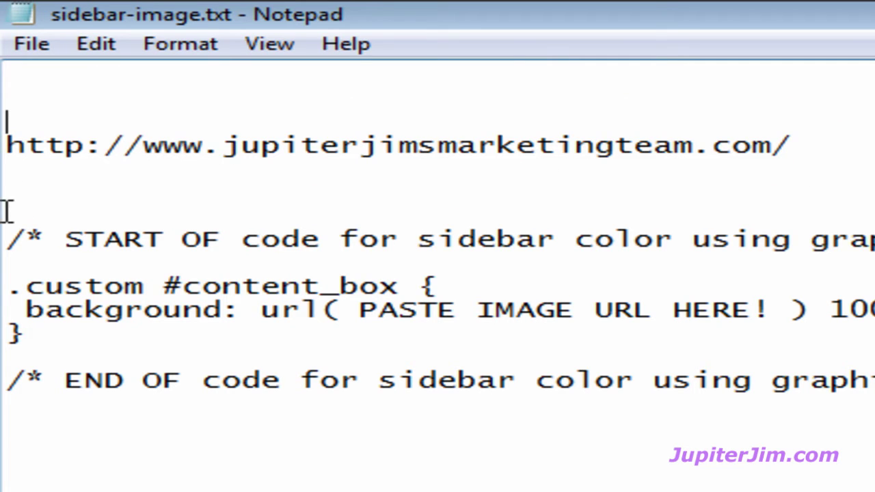
left_click_drag(6, 208, 45, 431)
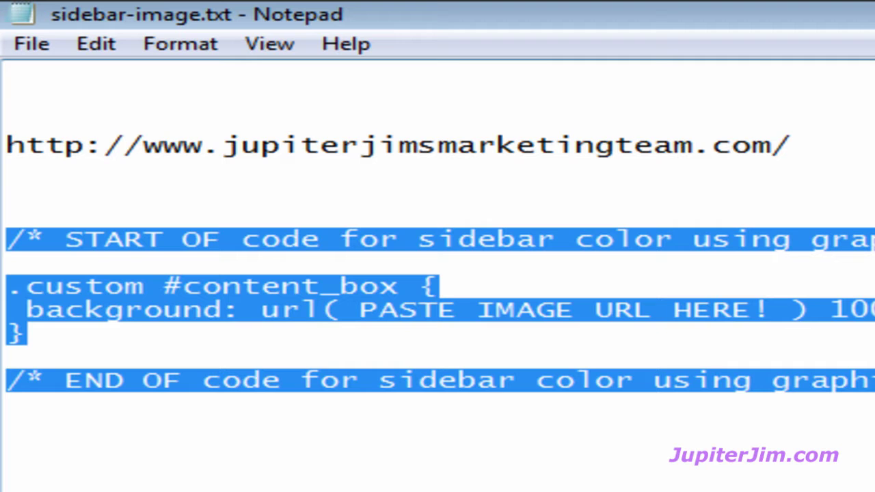
key("Right")
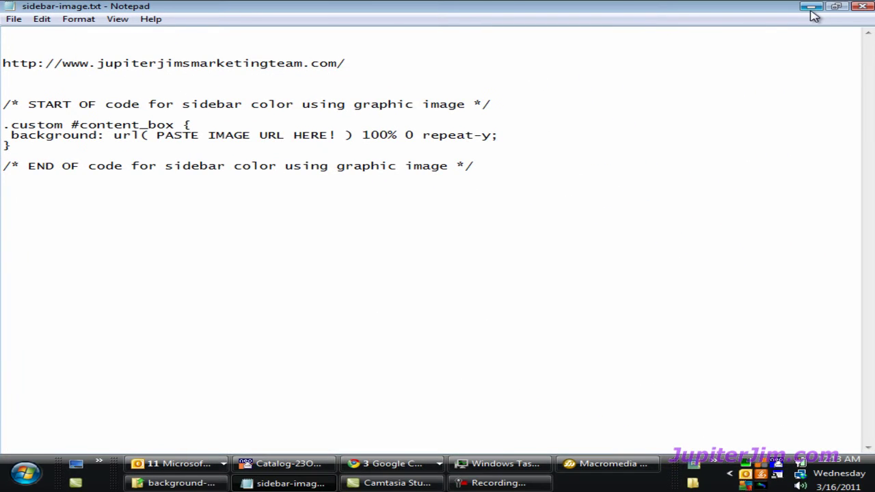
- Paste the sidebar colour CSS block after the last rule of custom.css in the Thesis Custom File Editor
left_click(812, 10)
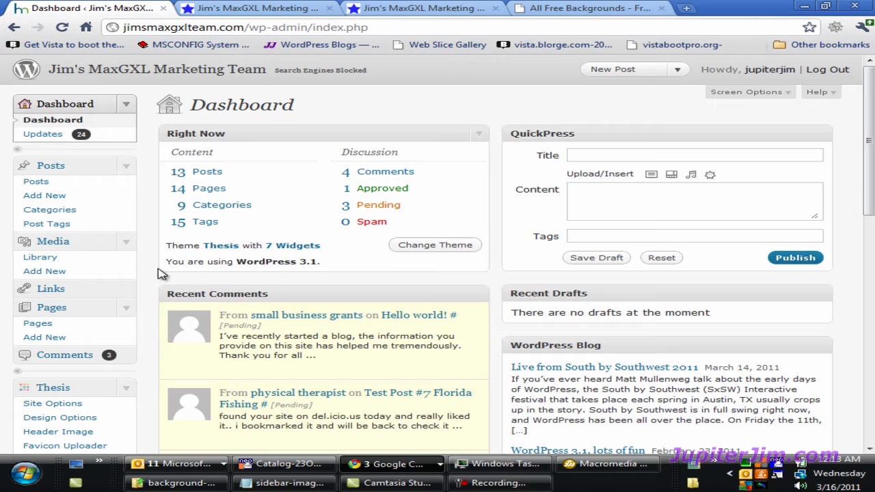
scroll(154, 273, "down", 3)
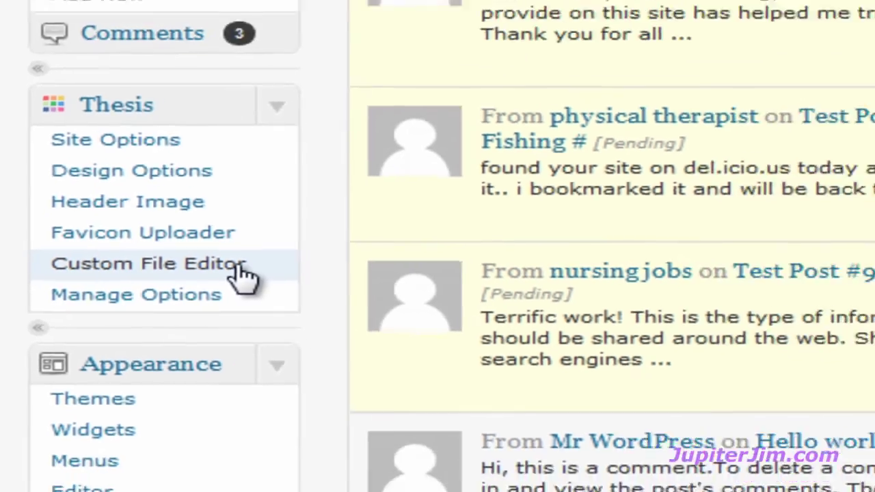
left_click(300, 268)
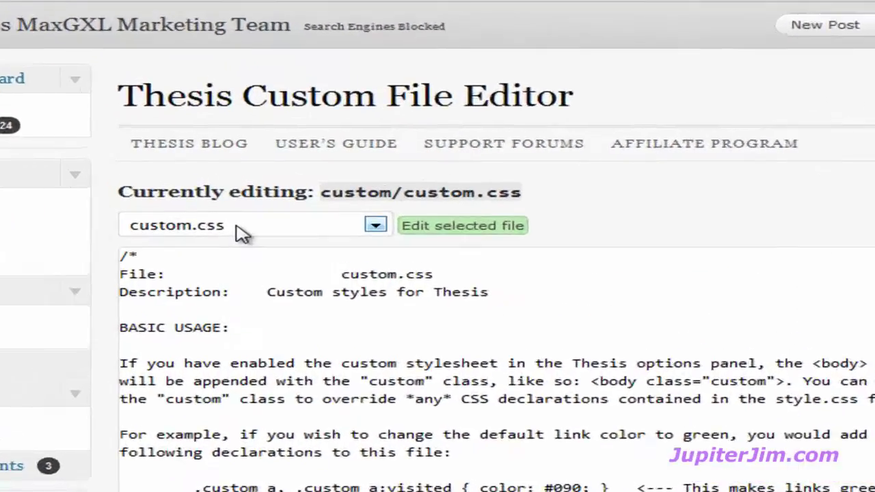
left_click(232, 203)
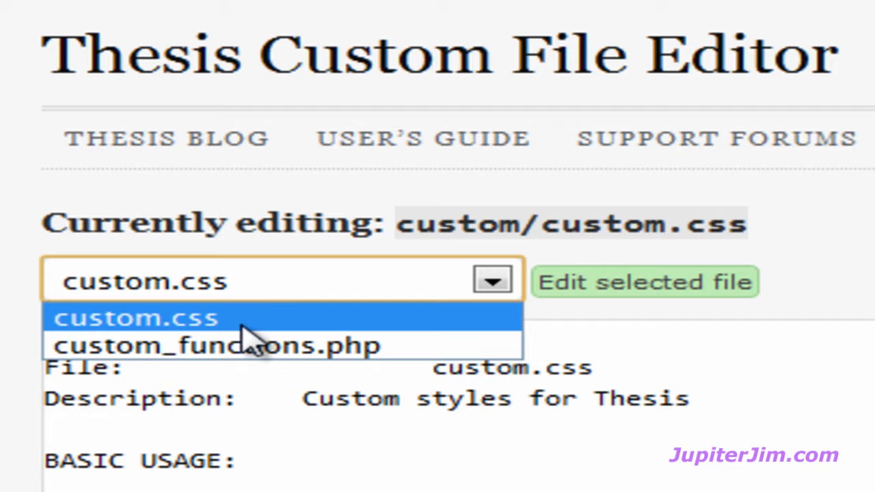
left_click(242, 322)
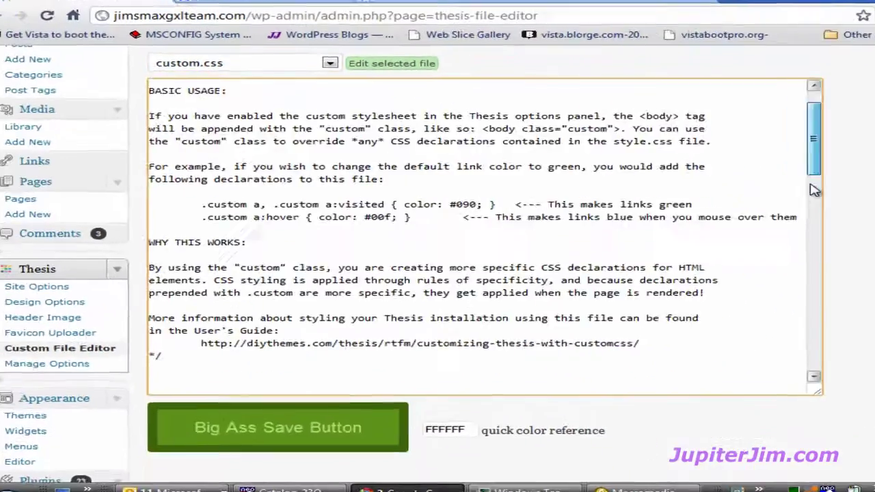
left_click_drag(762, 102, 783, 318)
left_click(158, 342)
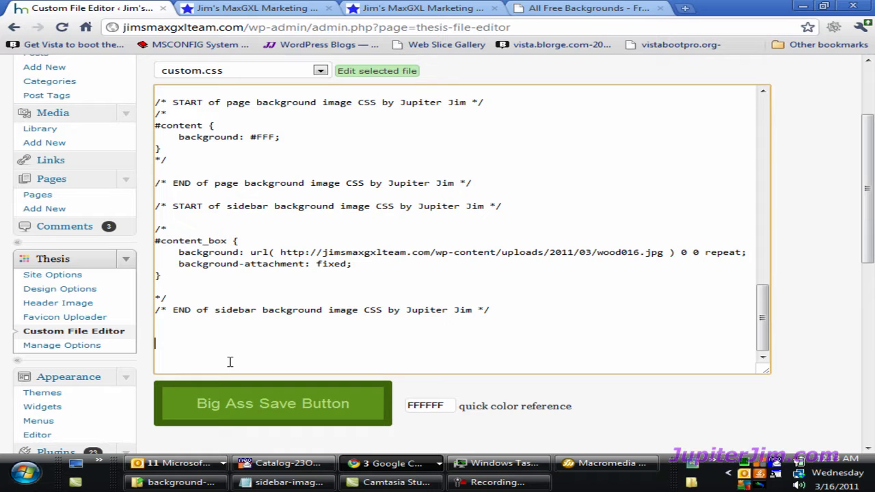
type("/* START OF code for sidebar color using graphic image */  .custom #content_box {  background: url( PASTE IMAGE URL HERE! ) 100% 0 repeat-y; }  /* END OF code for sidebar color using graphic image */")
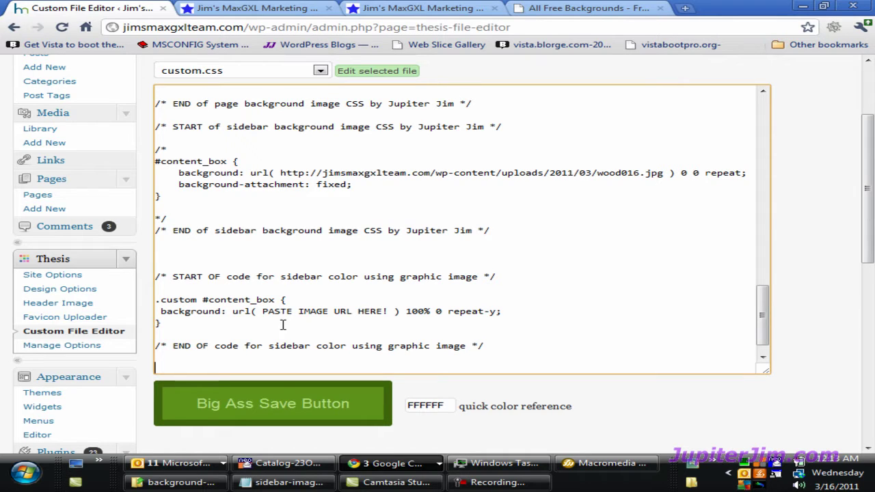
- Save custom.css with the Big Ass Save Button and open the Media Library
left_click(272, 412)
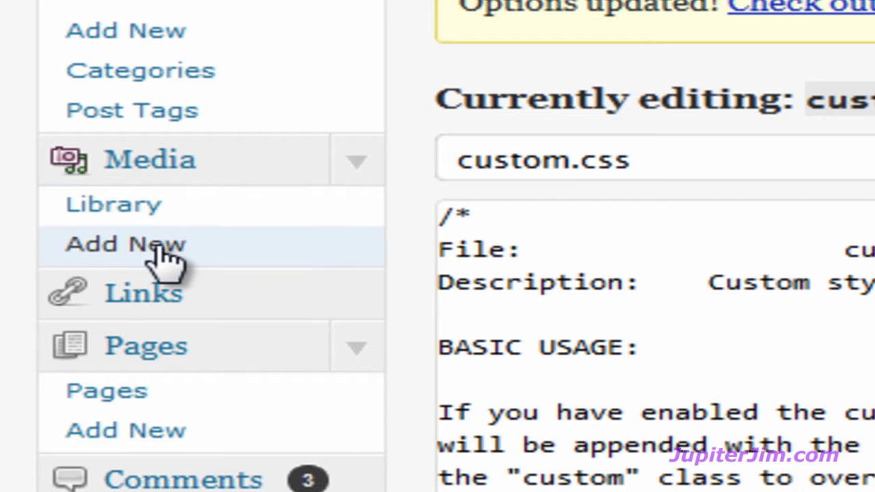
left_click(286, 219)
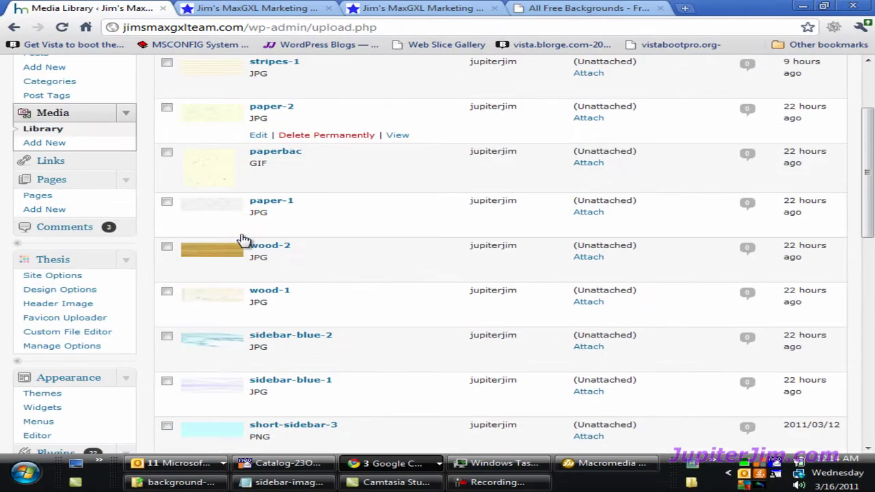
scroll(245, 240, "down", 4)
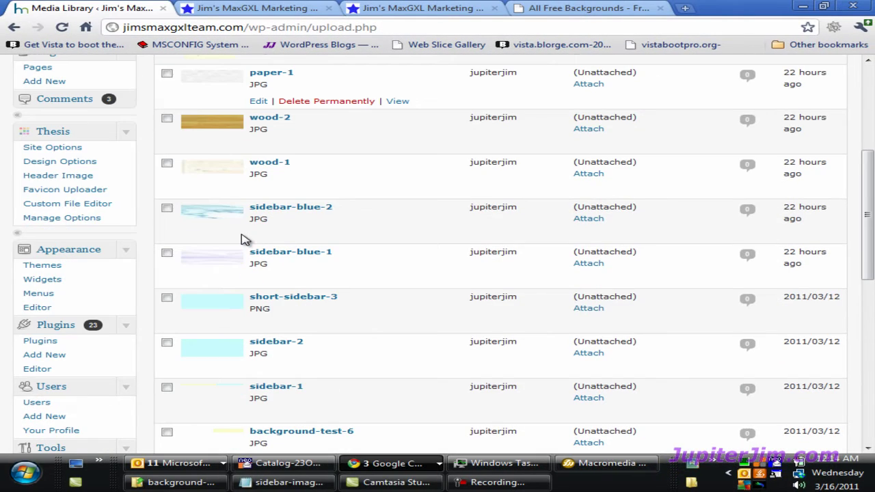
- Open short-sidebar-3.png's media details and copy its File URL
left_click(216, 309)
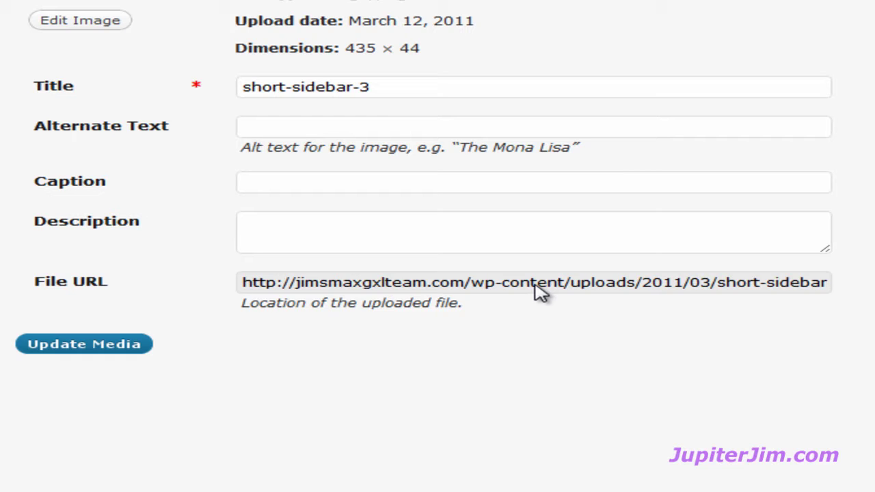
triple_click(540, 283)
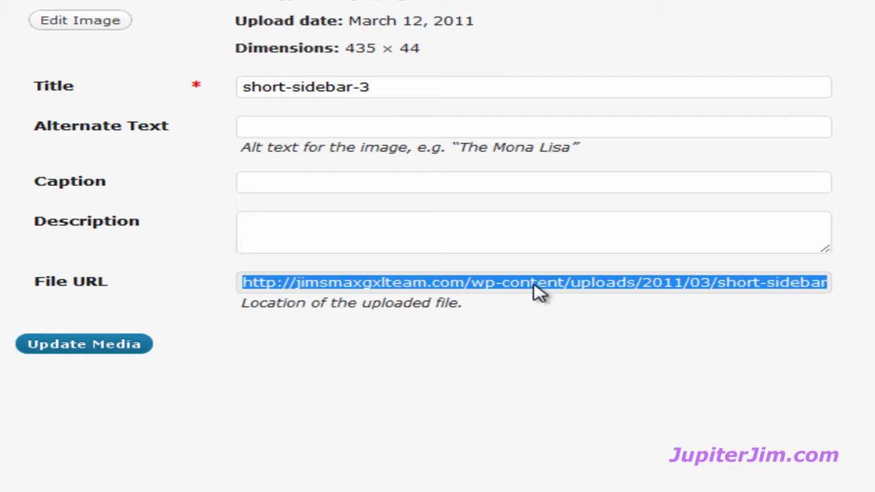
- Paste the short-sidebar-3.png URL over PASTE IMAGE URL HERE! in custom.css and save
left_click(554, 333)
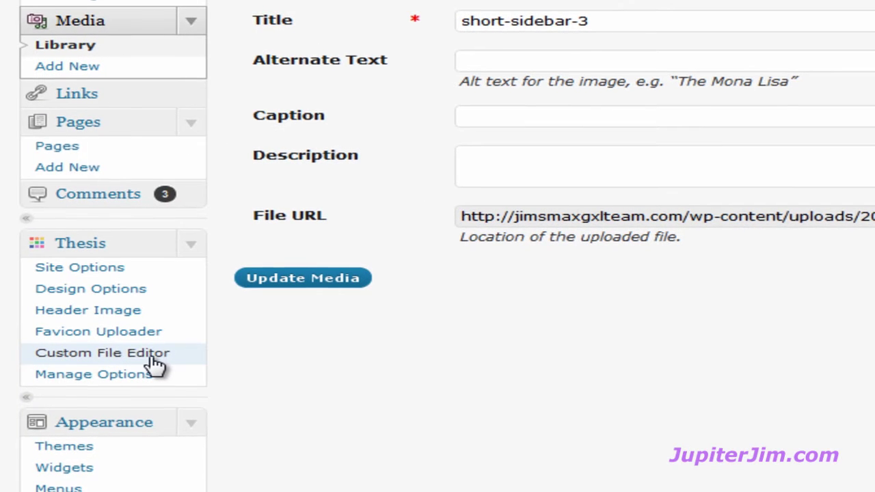
left_click(125, 346)
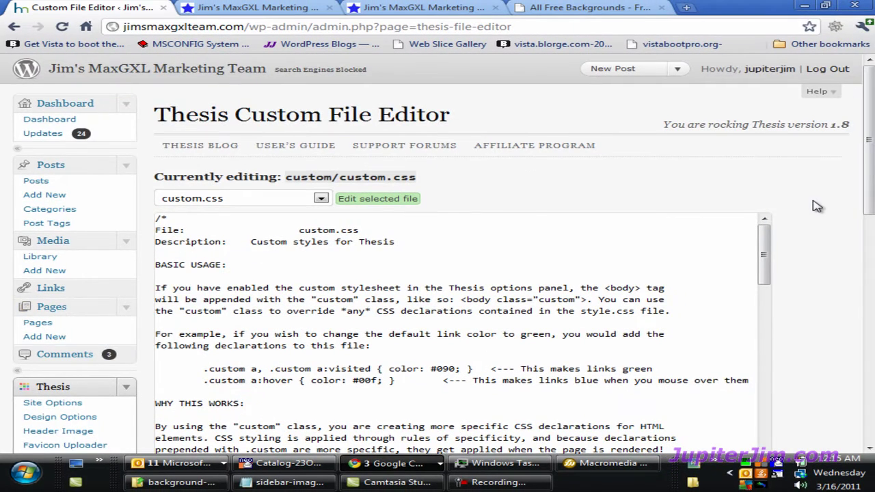
scroll(817, 216, "down", 3)
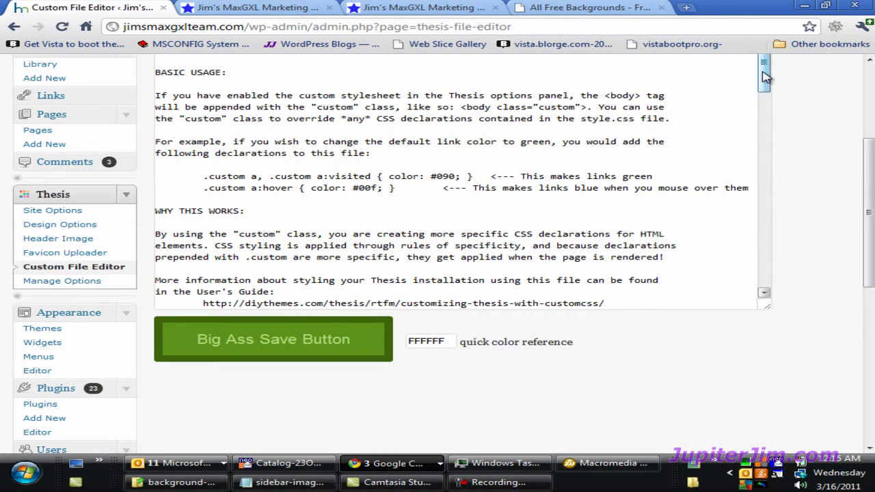
left_click_drag(765, 76, 766, 287)
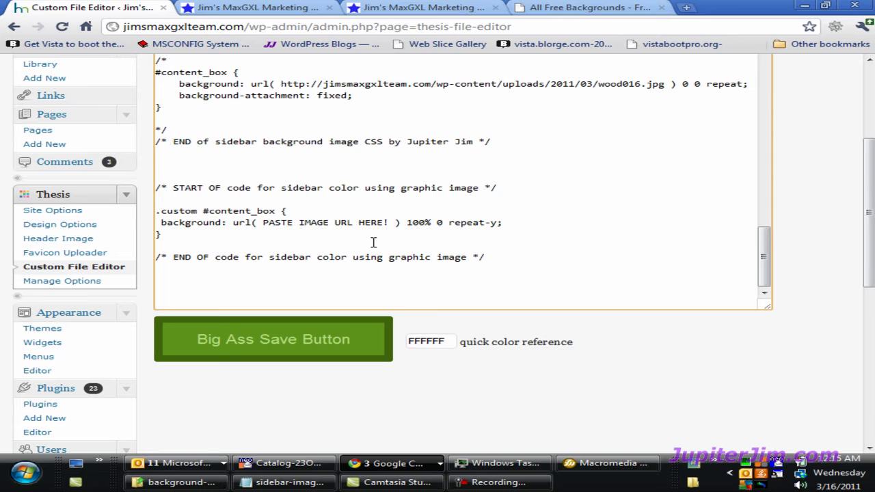
left_click(263, 223)
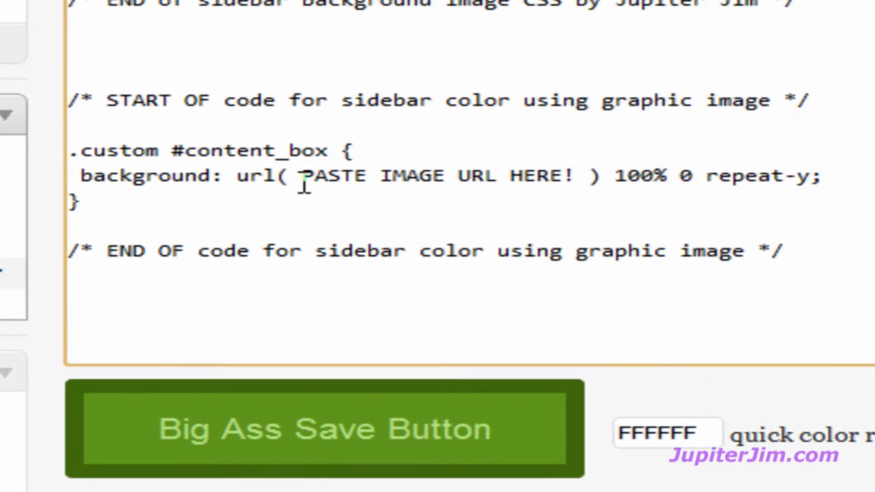
left_click_drag(301, 176, 571, 166)
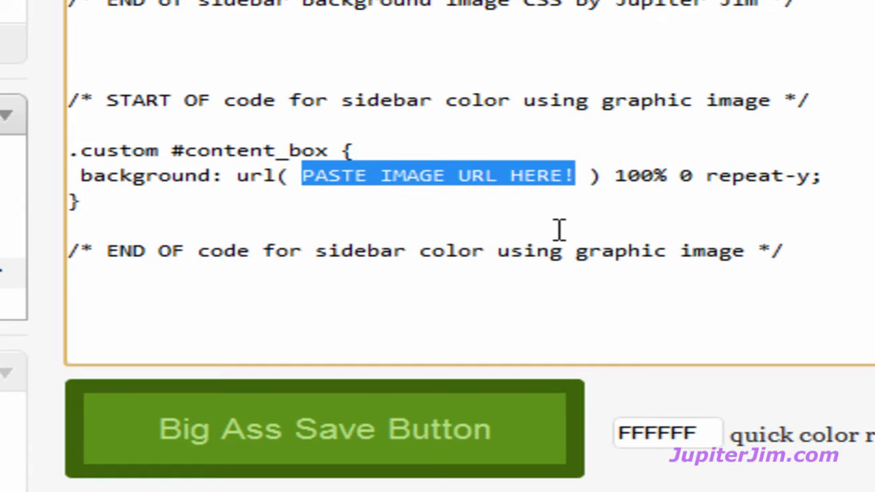
key("ctrl+v")
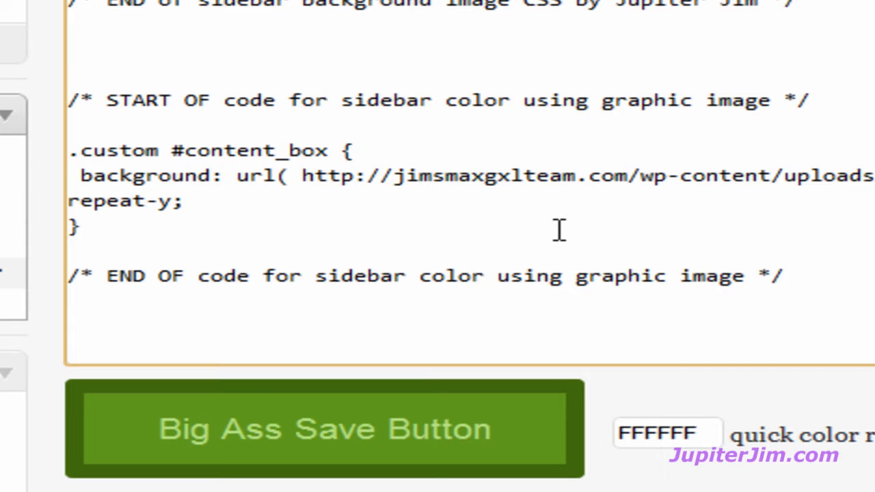
left_click(320, 451)
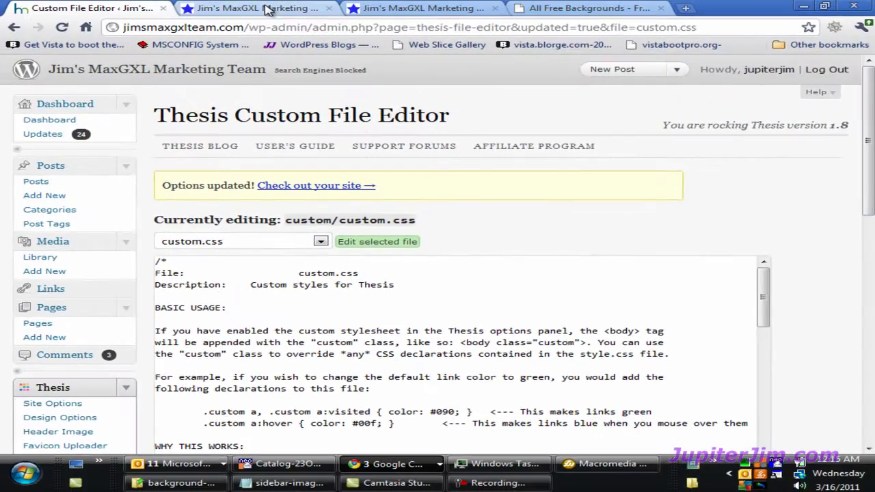
- Reload the blog homepage and scroll down to check the light blue sidebar background
left_click(266, 9)
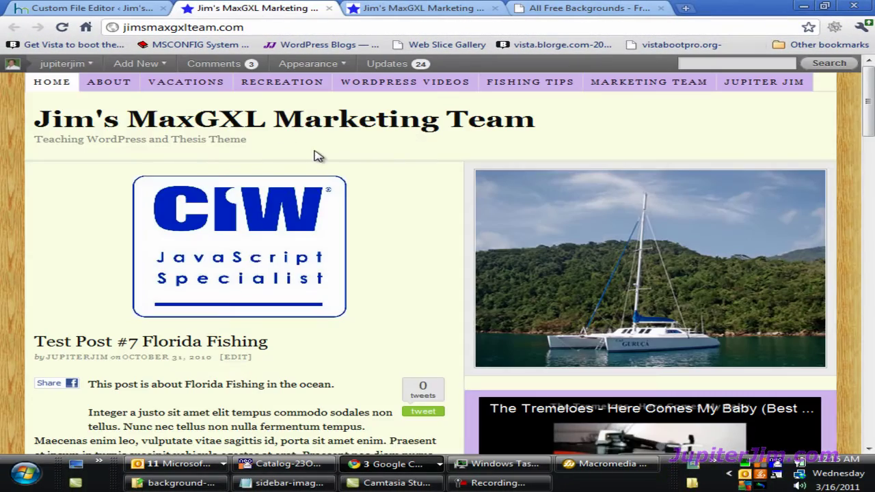
scroll(434, 220, "down", 10)
scroll(434, 219, "up", 10)
left_click(62, 29)
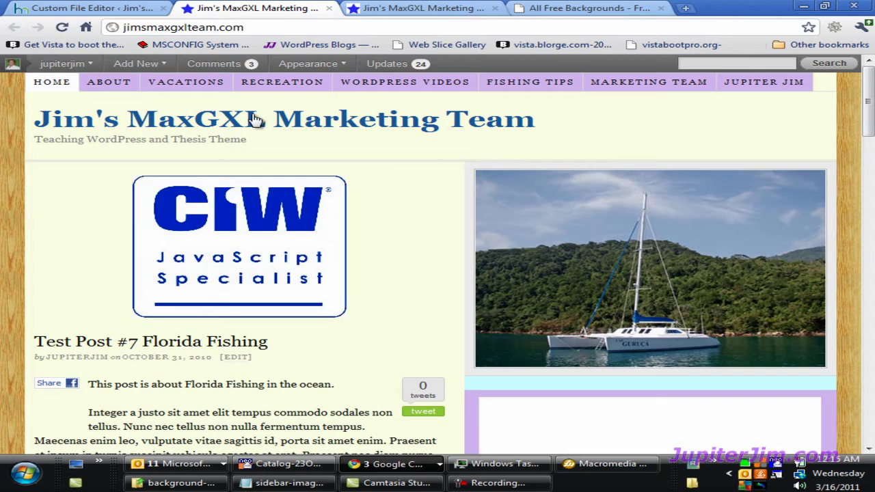
scroll(384, 227, "down", 4)
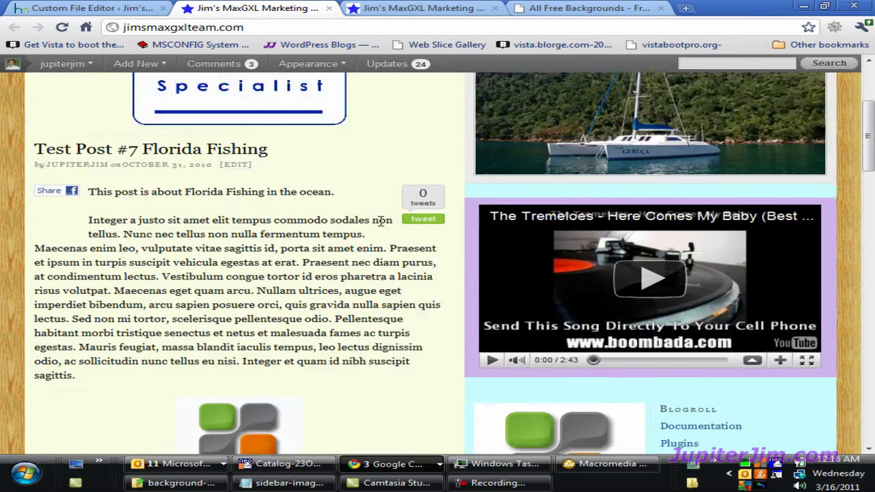
scroll(383, 227, "down", 9)
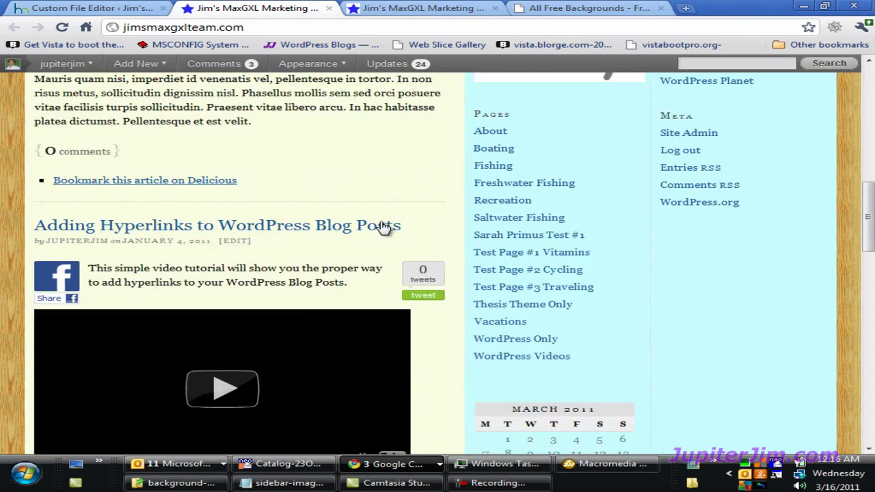
scroll(383, 227, "down", 15)
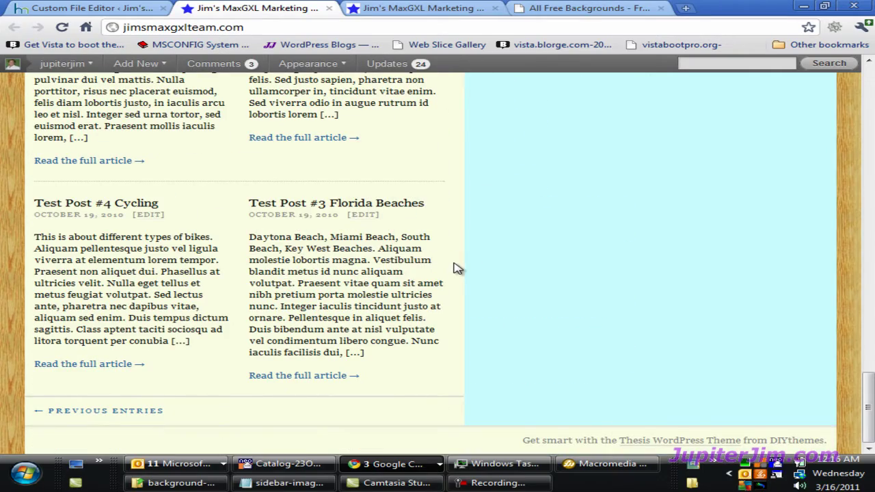
scroll(455, 267, "up", 10)
scroll(454, 267, "up", 10)
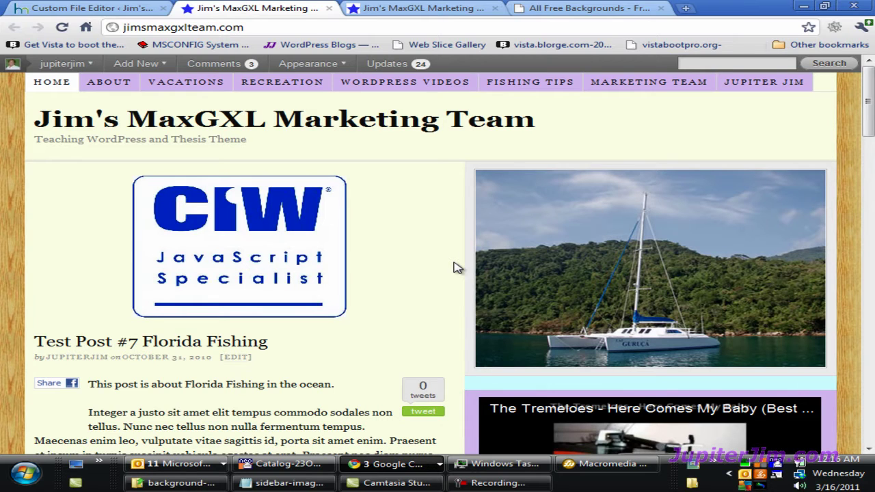
left_click(42, 9)
scroll(27, 133, "down", 3)
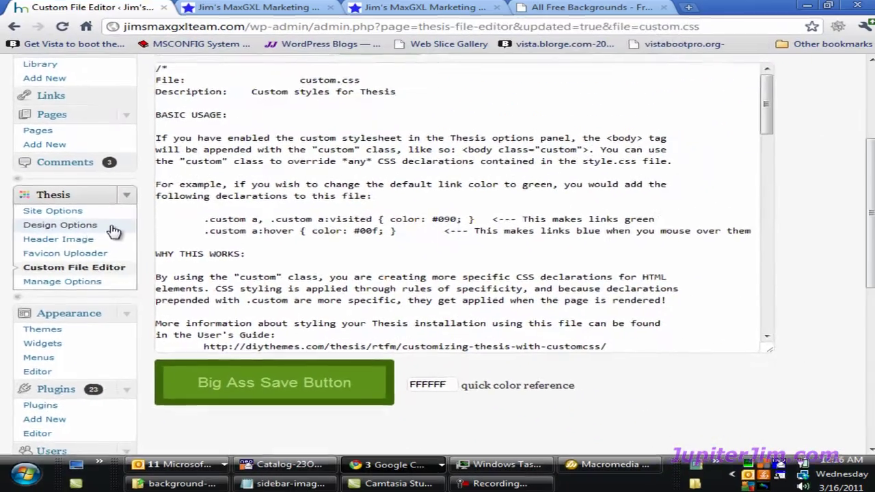
left_click(113, 231)
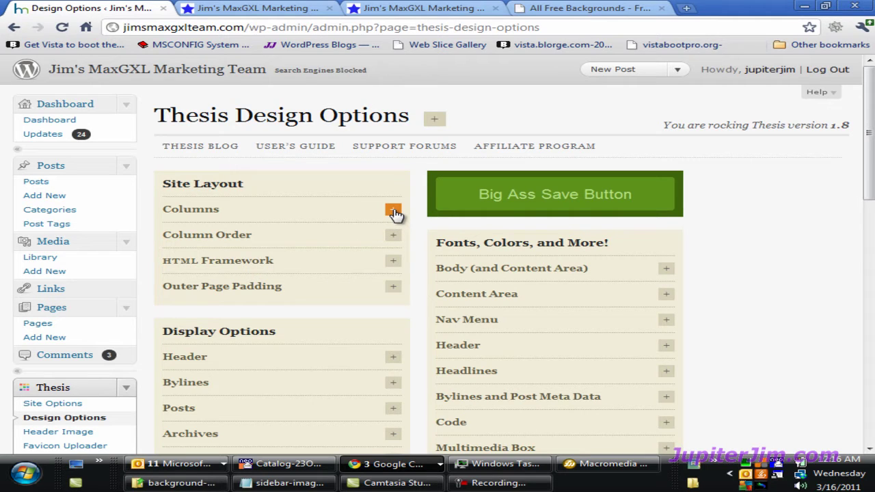
left_click(395, 214)
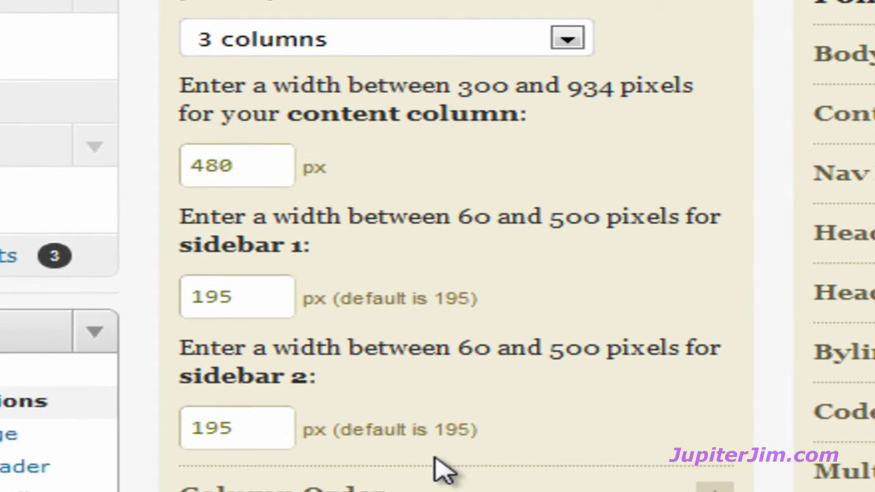
double_click(235, 245)
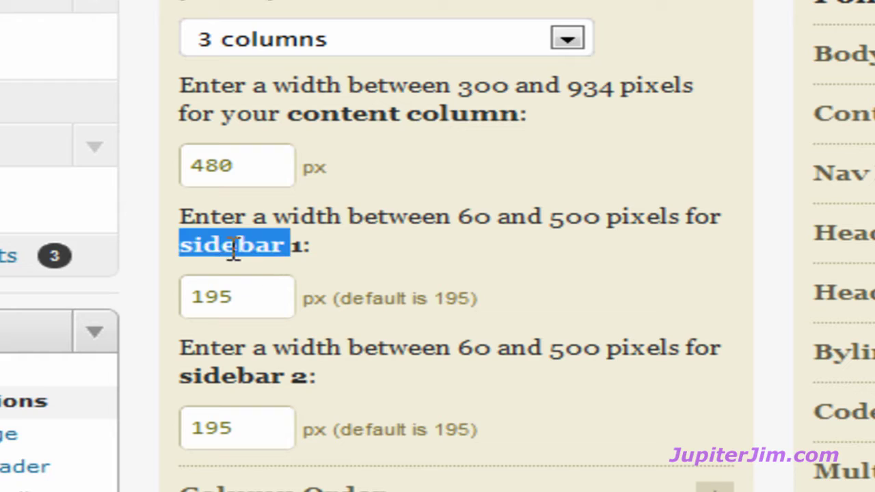
left_click(231, 387)
double_click(230, 374)
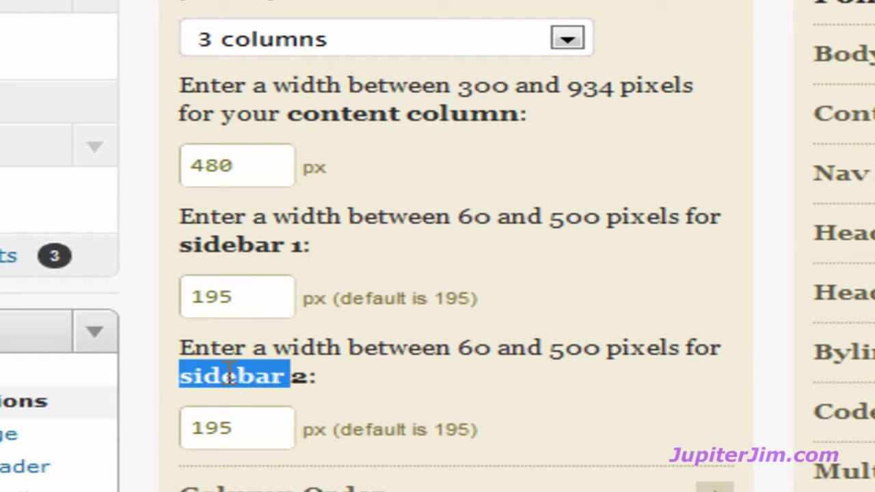
left_click(243, 296)
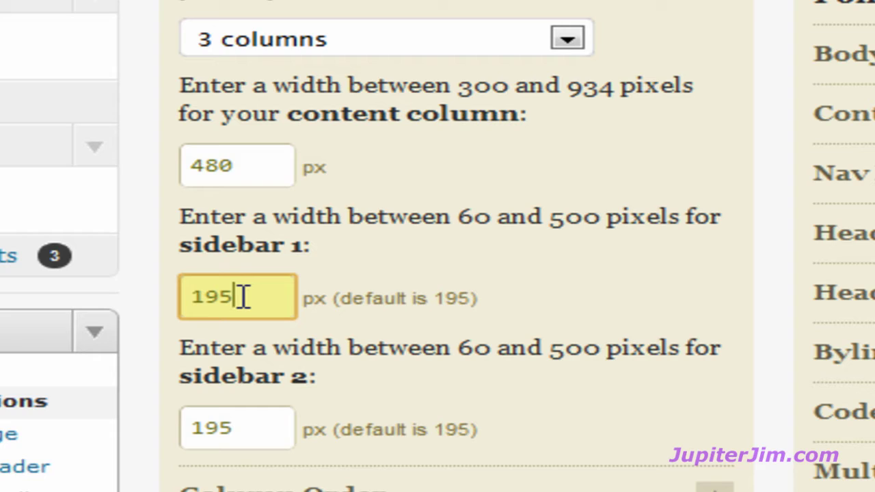
left_click(252, 434)
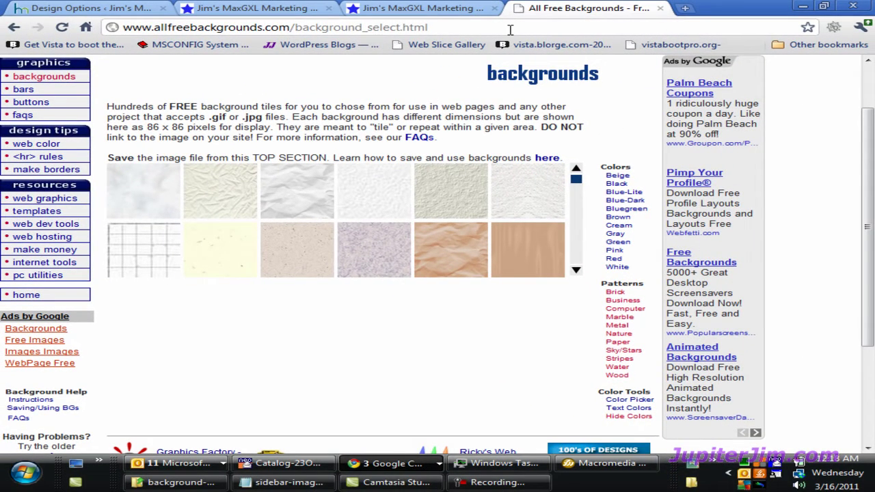
left_click(509, 29)
left_click(509, 29)
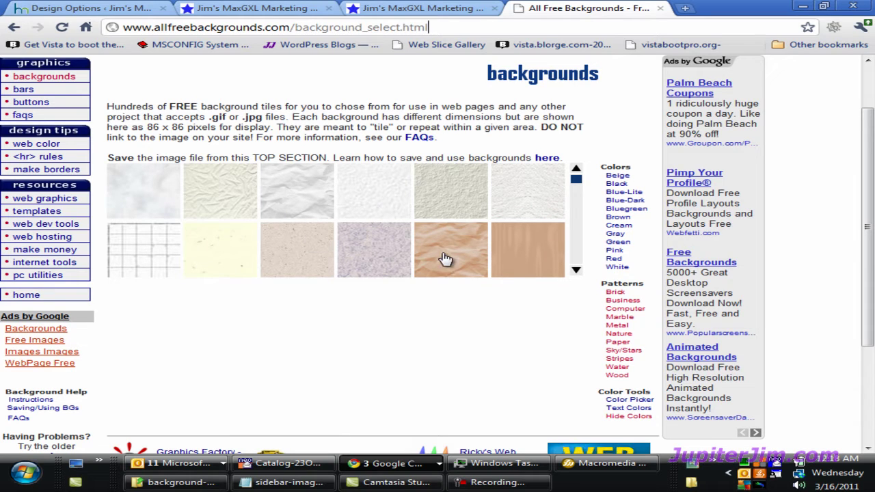
right_click(224, 259)
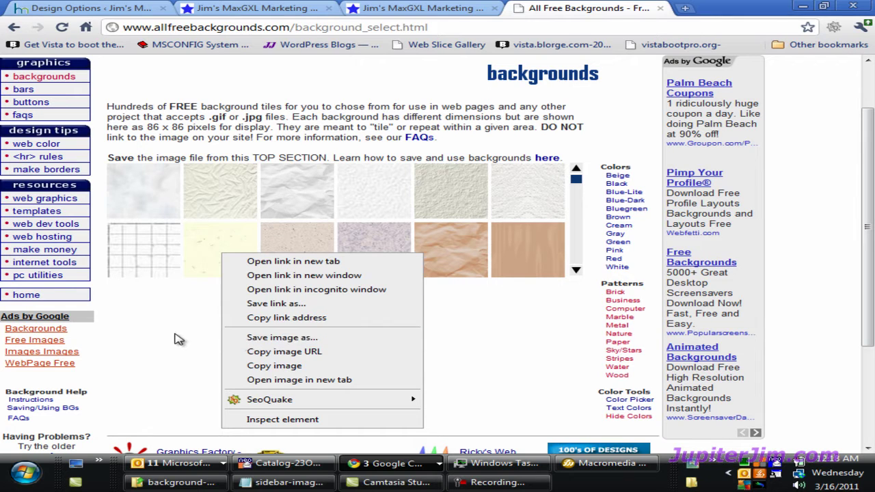
left_click(182, 339)
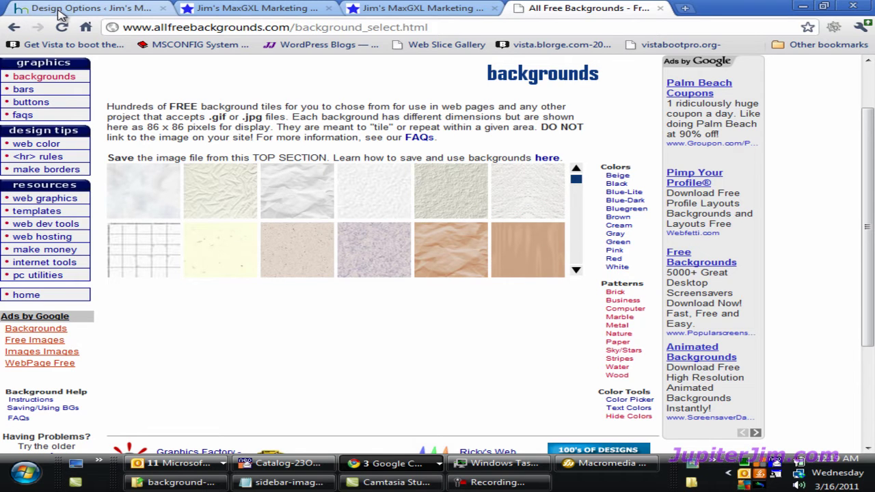
- Glance at the blog's current sidebars, then list the stripes, paper and wood textures in Media > Library
left_click(207, 13)
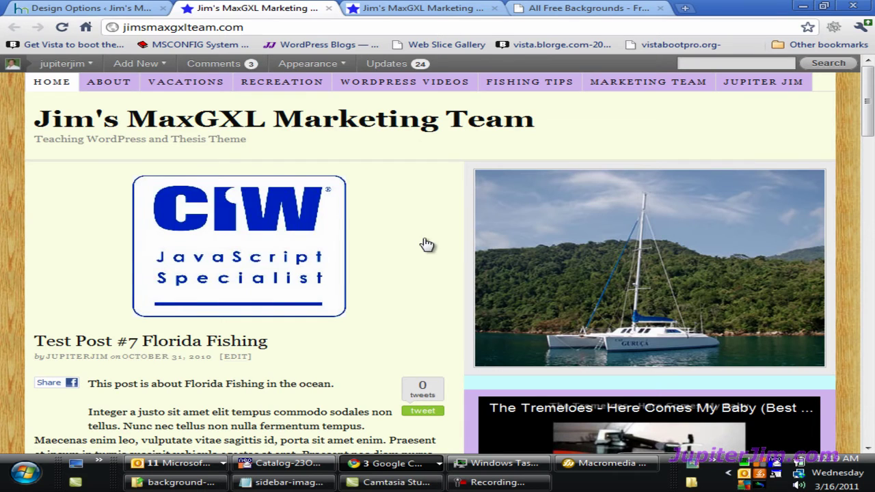
scroll(424, 245, "down", 5)
scroll(424, 244, "up", 5)
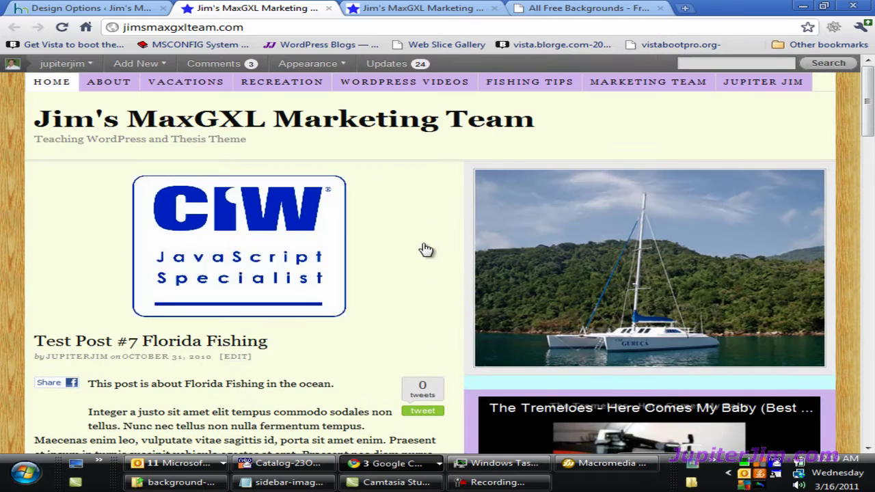
left_click(78, 8)
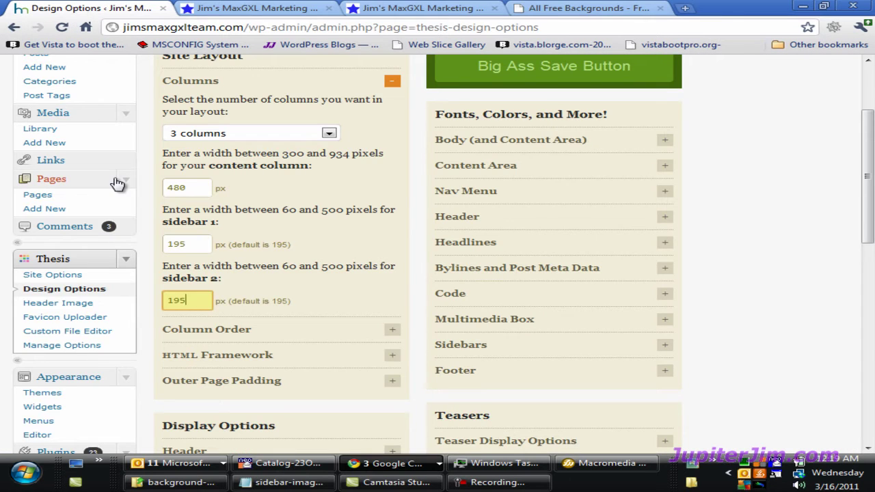
scroll(114, 177, "down", 1)
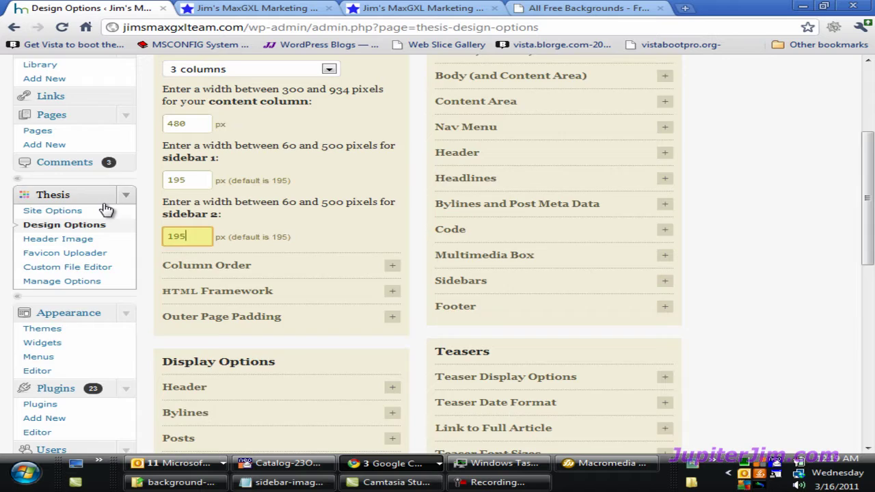
scroll(106, 208, "up", 2)
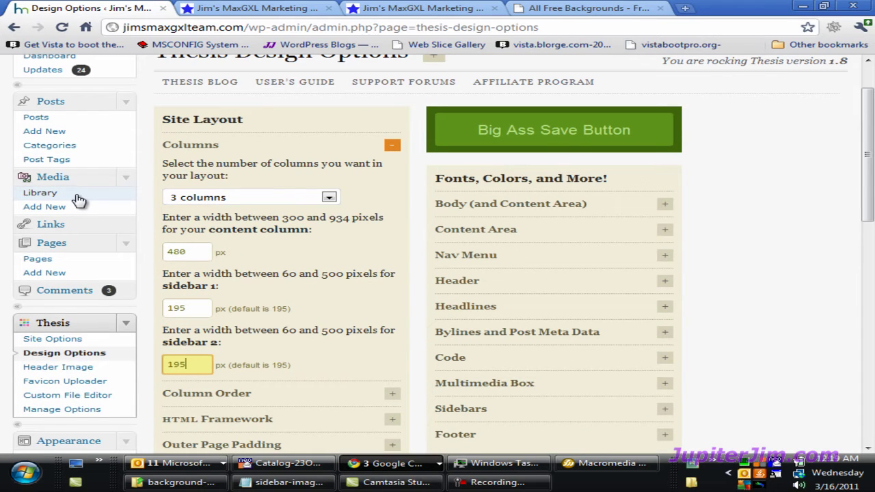
left_click(79, 199)
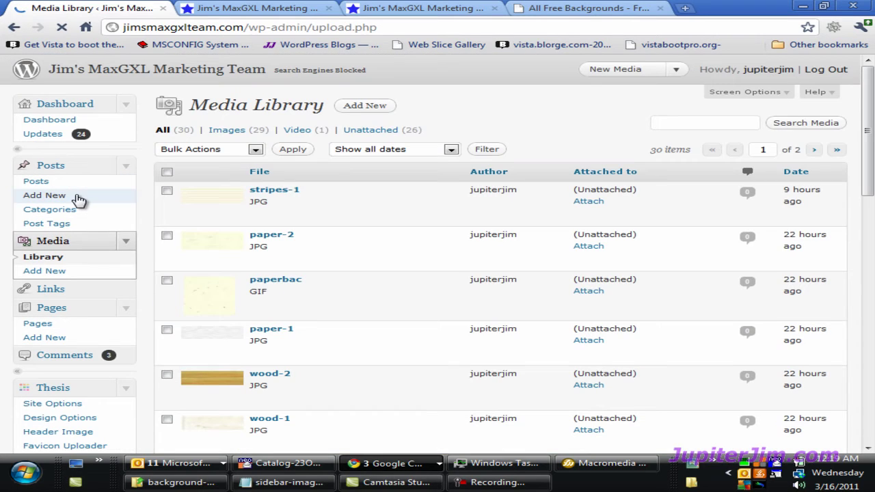
scroll(150, 241, "down", 4)
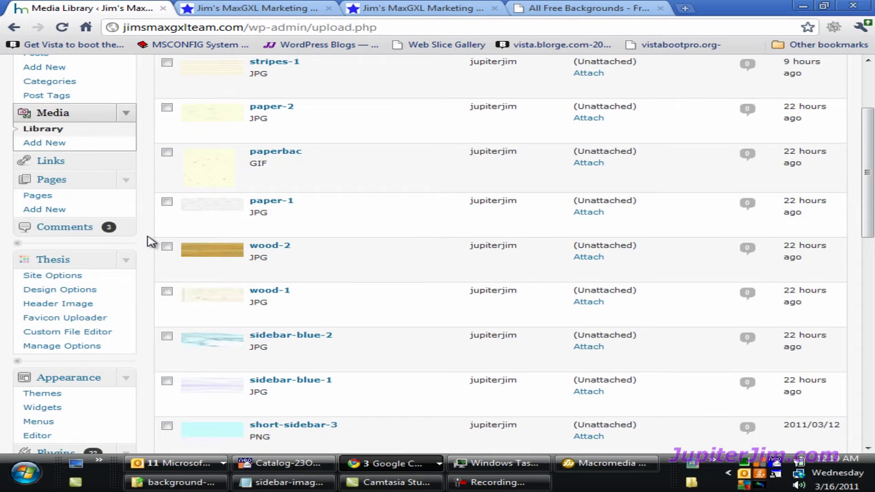
scroll(150, 242, "up", 2)
- Copy the stripes-1 image's File URL (435 × 48) and return to the Thesis Custom File Editor
mouse_move(196, 145)
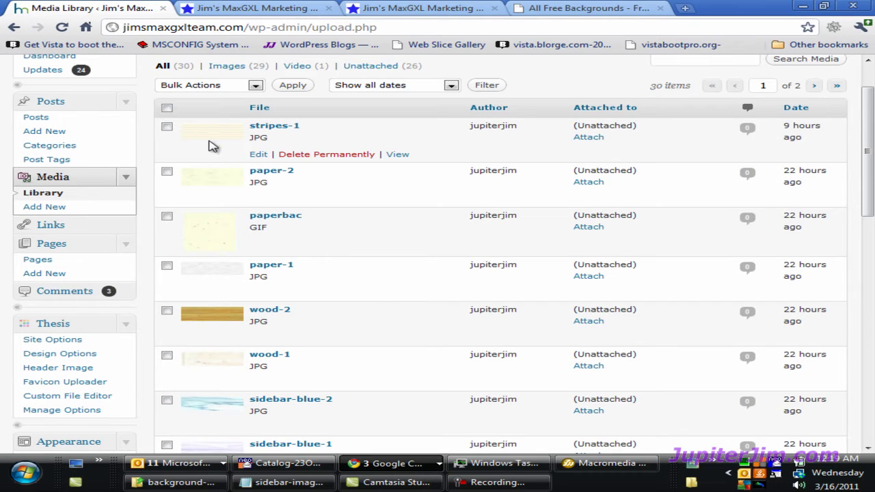
left_click(211, 139)
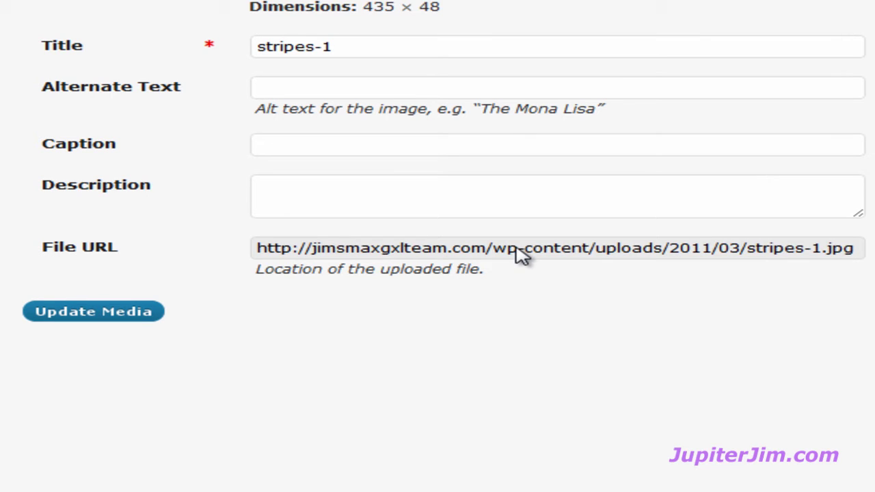
triple_click(520, 255)
key("ctrl+c")
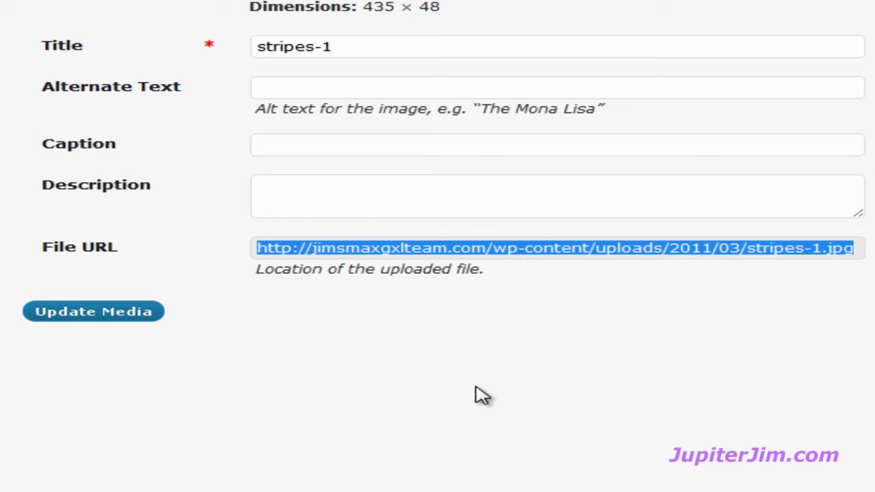
left_click(510, 338)
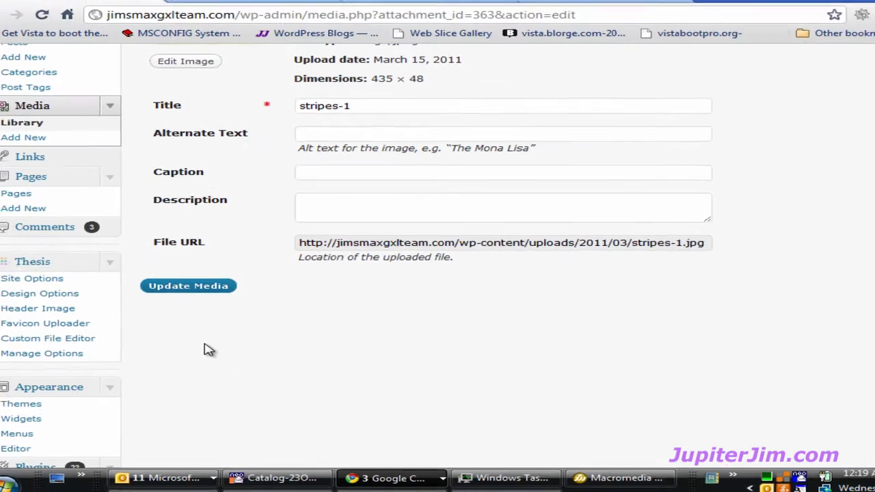
left_click(110, 336)
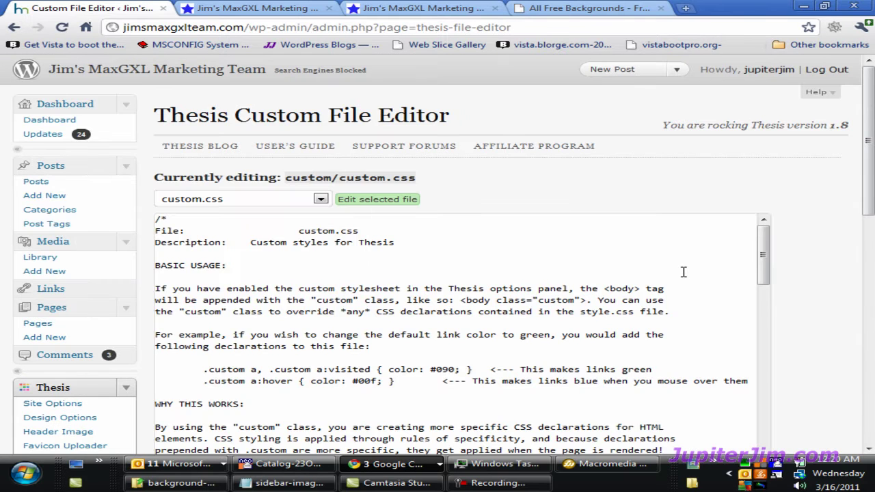
- Replace the short-sidebar-3.png URL in the sidebar background rule with the stripes-1.jpg URL and save custom.css
scroll(705, 155, "down", 10)
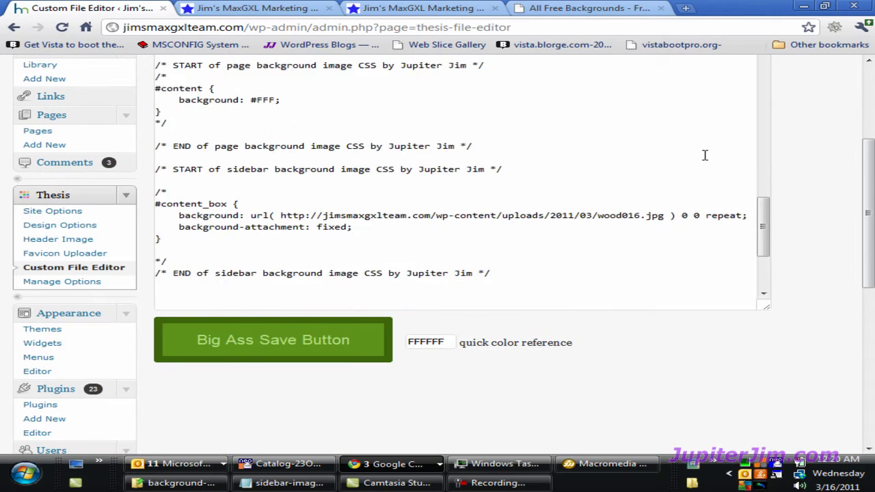
scroll(705, 155, "down", 8)
scroll(705, 155, "up", 2)
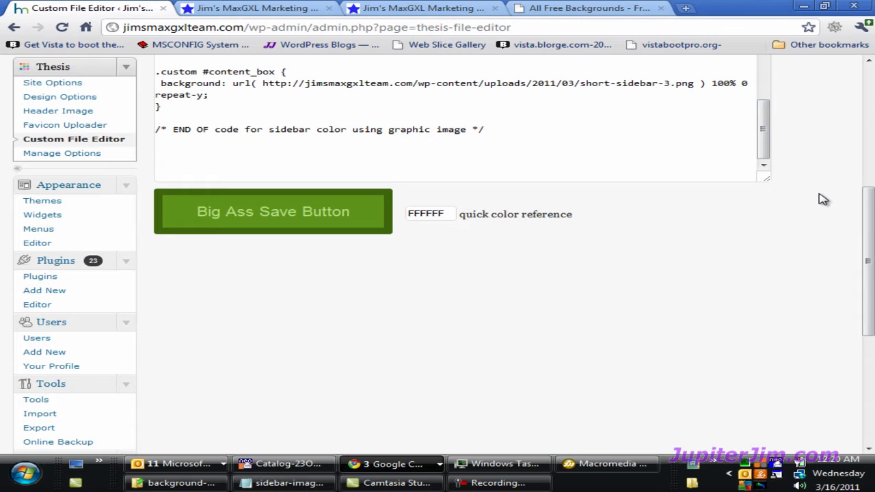
scroll(820, 198, "up", 2)
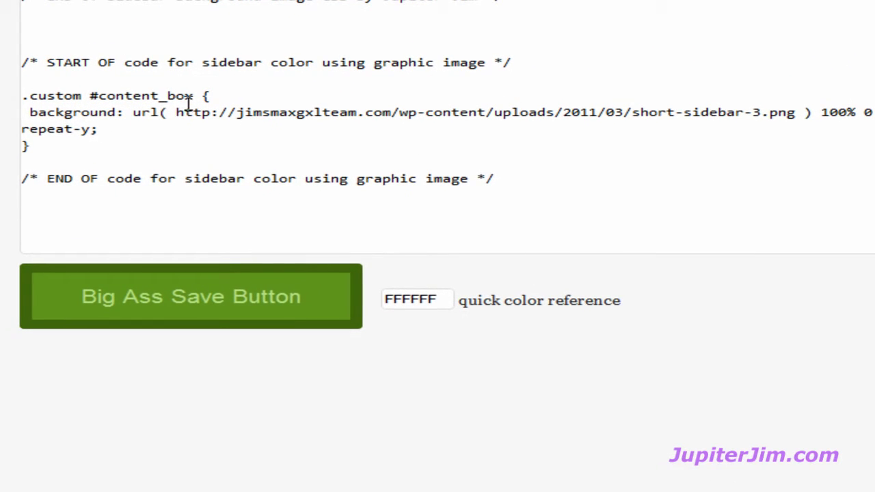
left_click_drag(203, 124, 797, 113)
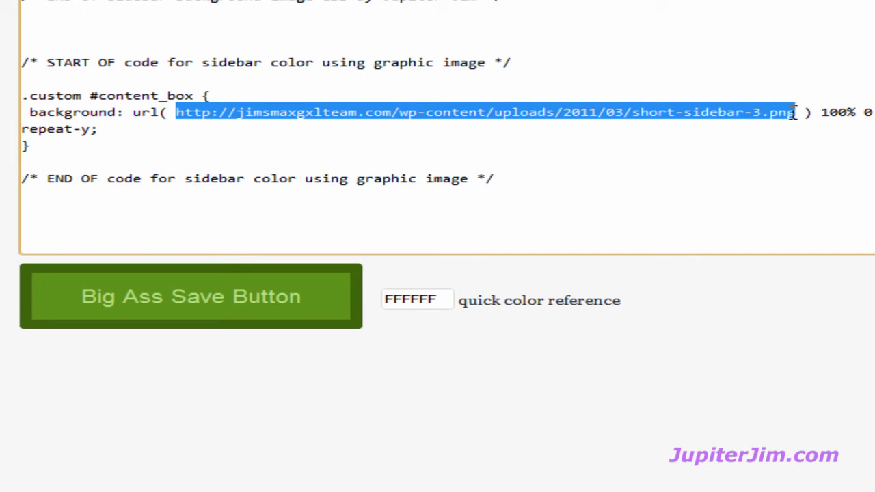
key("BackSpace")
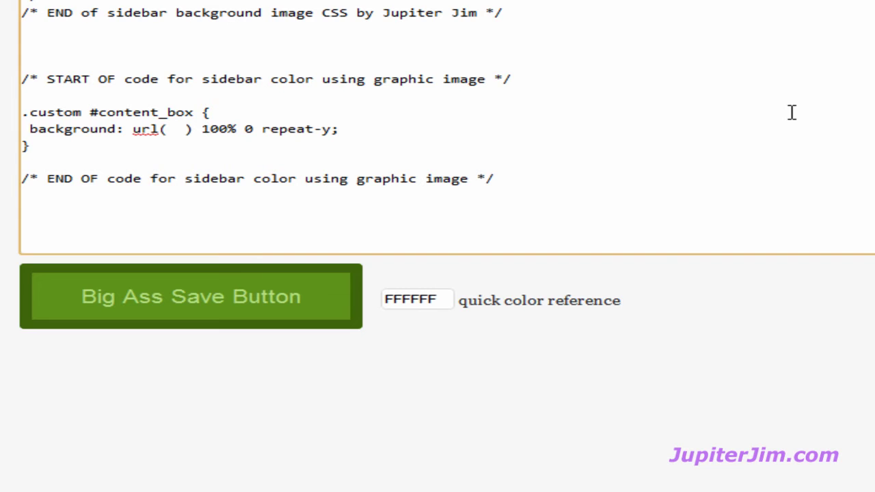
key("ctrl+v")
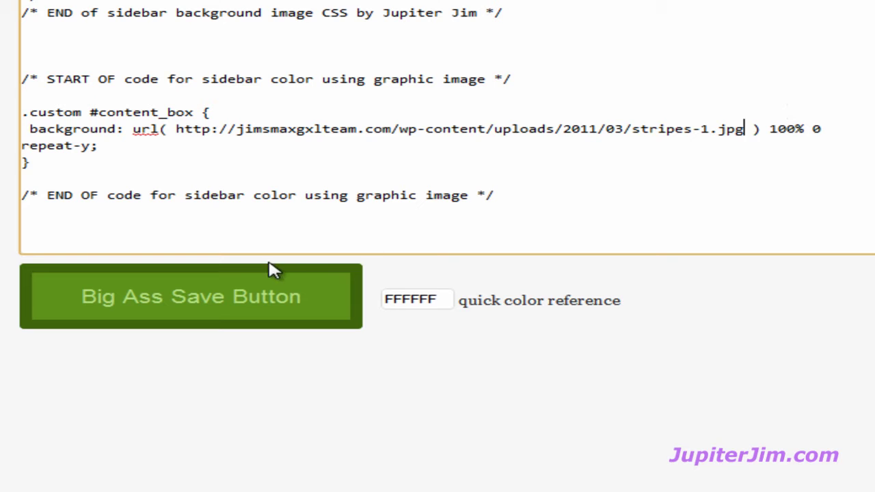
left_click(252, 319)
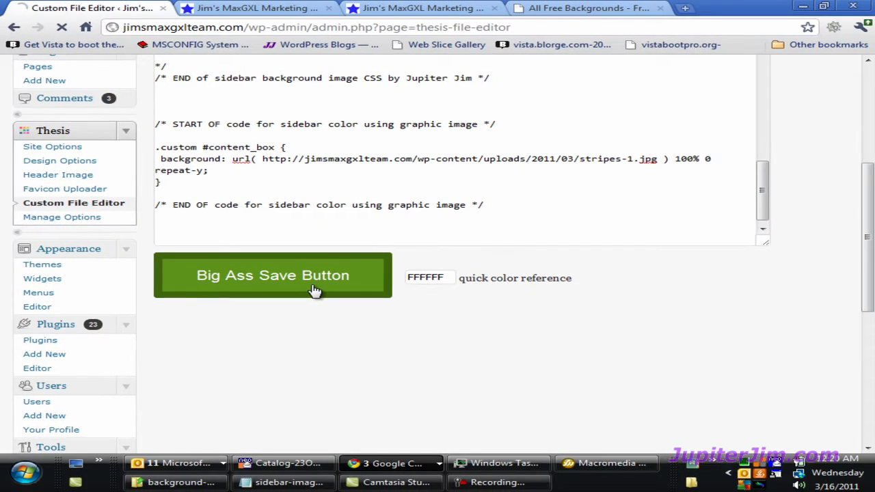
left_click(223, 9)
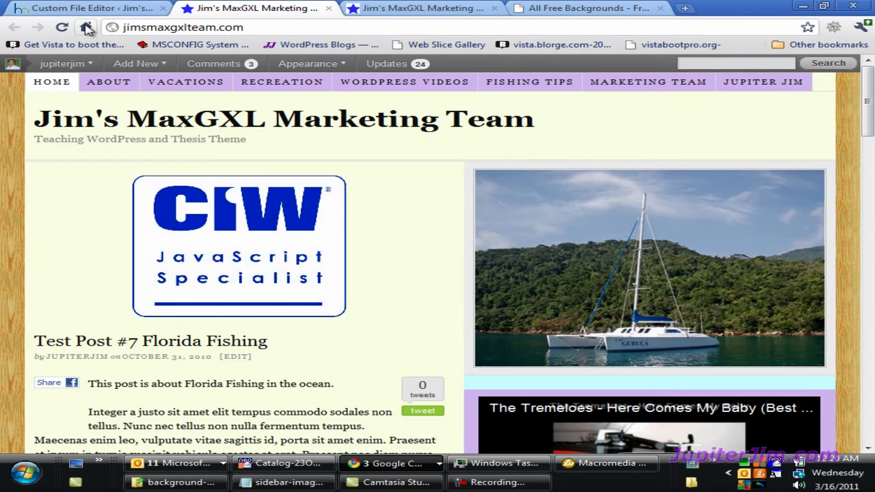
left_click(63, 31)
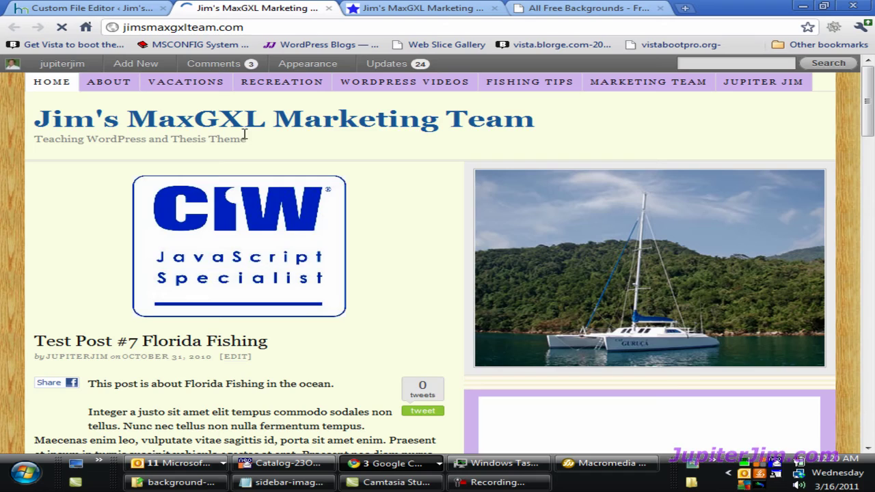
left_click_drag(869, 101, 867, 76)
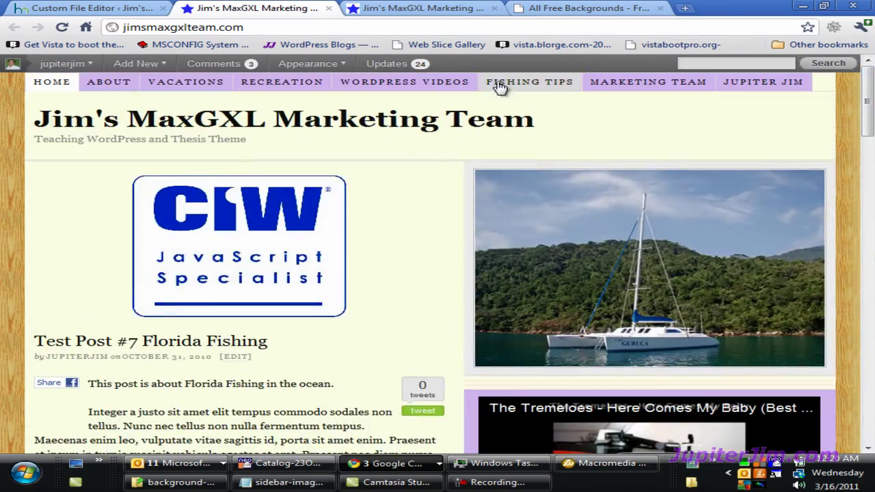
- Rename the sidebar rule's image from stripes-1.jpg to paper-11.jpg in custom.css and save
left_click(113, 10)
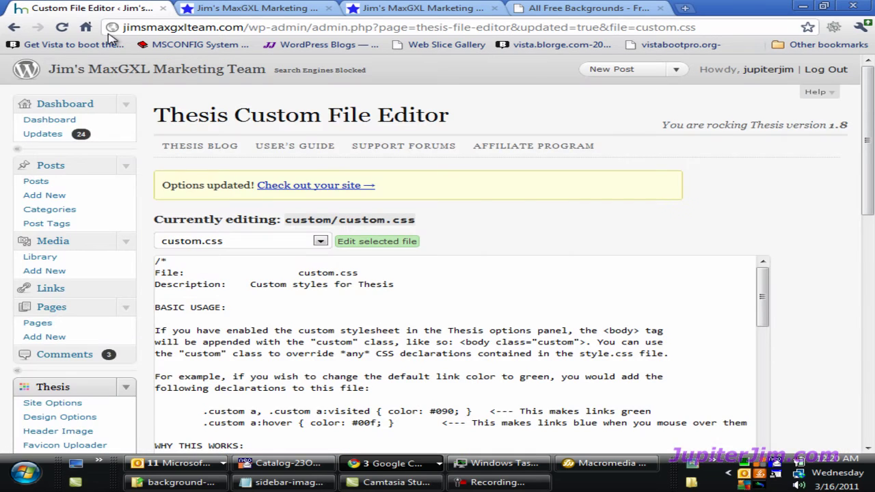
left_click_drag(869, 111, 868, 192)
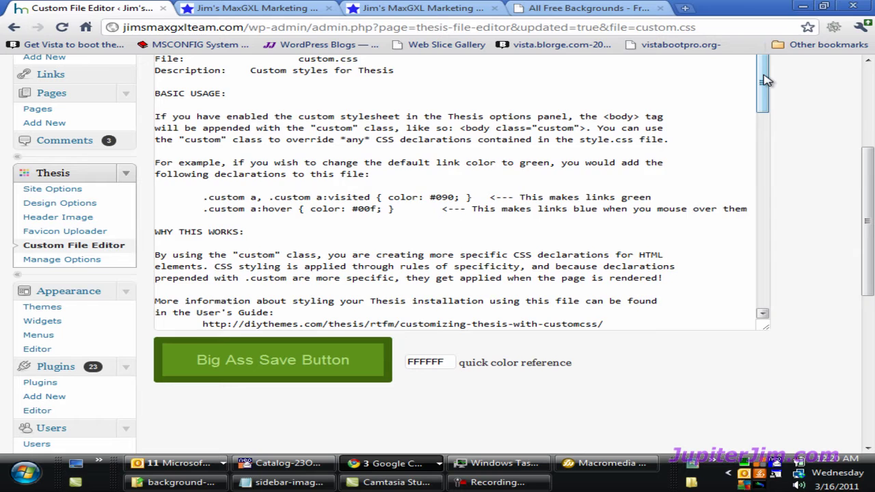
left_click_drag(766, 78, 752, 299)
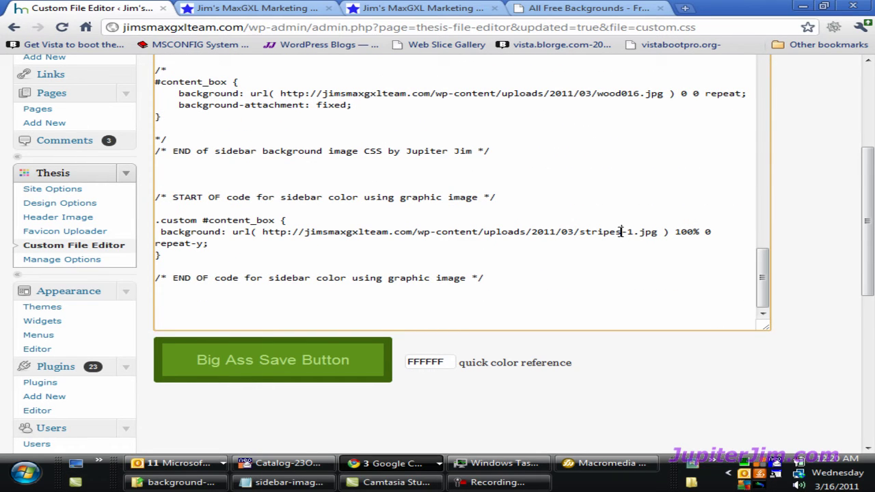
left_click(621, 232)
key("BackSpace")
key("BackSpace")
key("BackSpace")
key("BackSpace")
key("BackSpace")
key("BackSpace")
key("BackSpace")
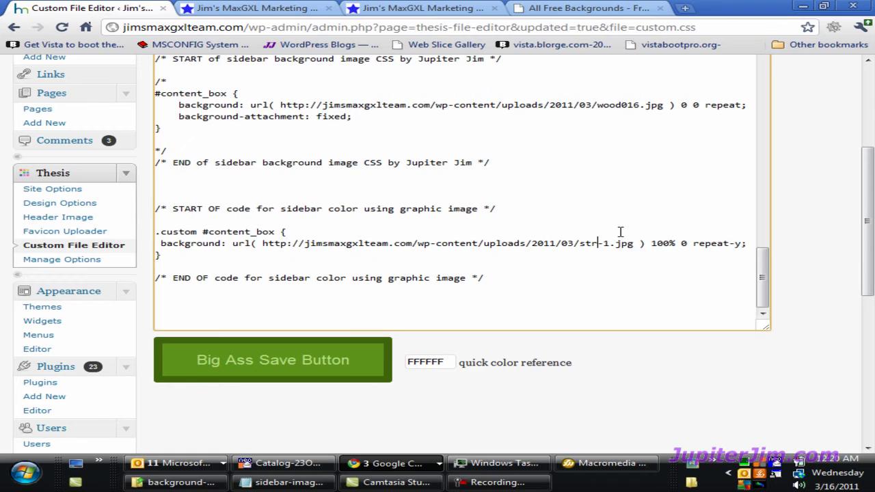
type("paper")
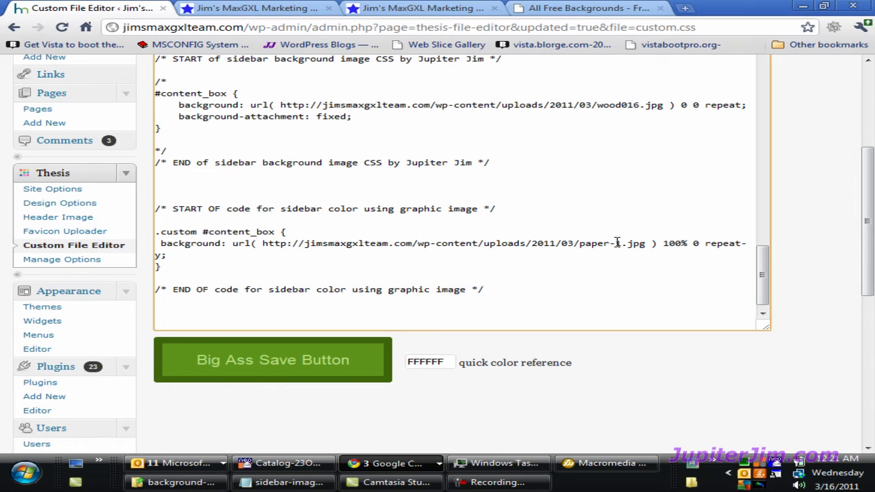
left_click(619, 243)
type("1")
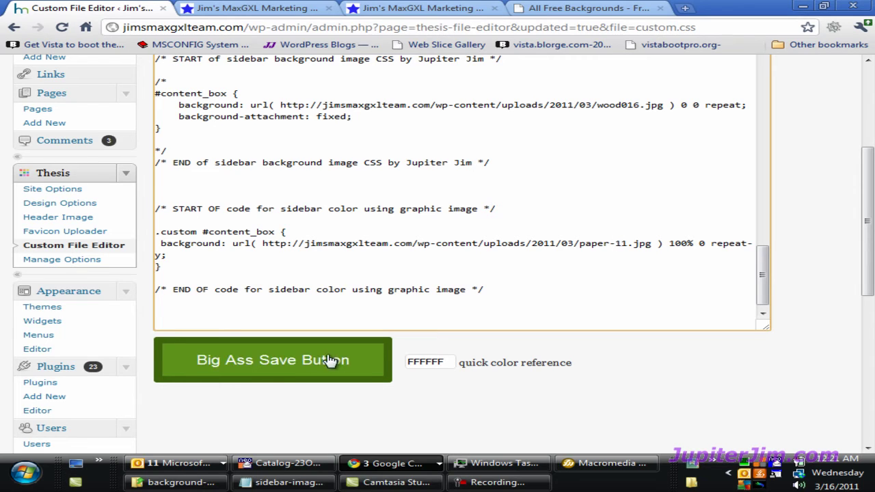
left_click(327, 362)
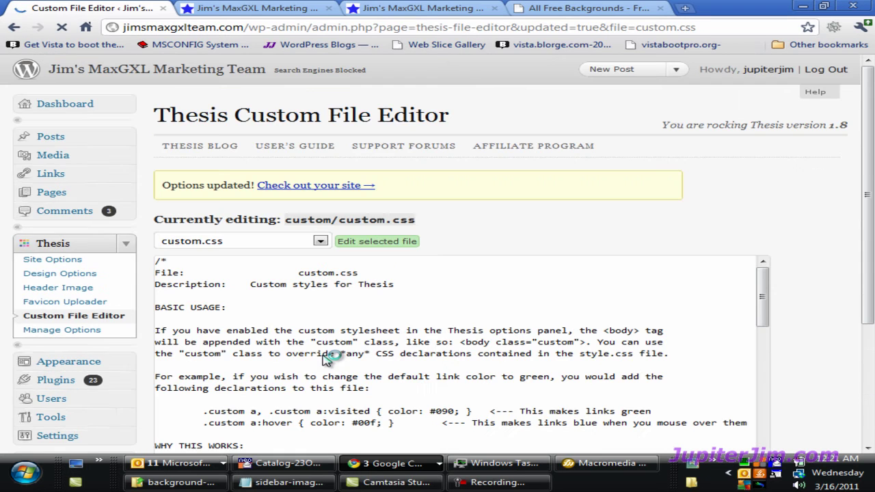
- Reload the live blog and scroll to see the paper-11 texture in the sidebar column
left_click(209, 14)
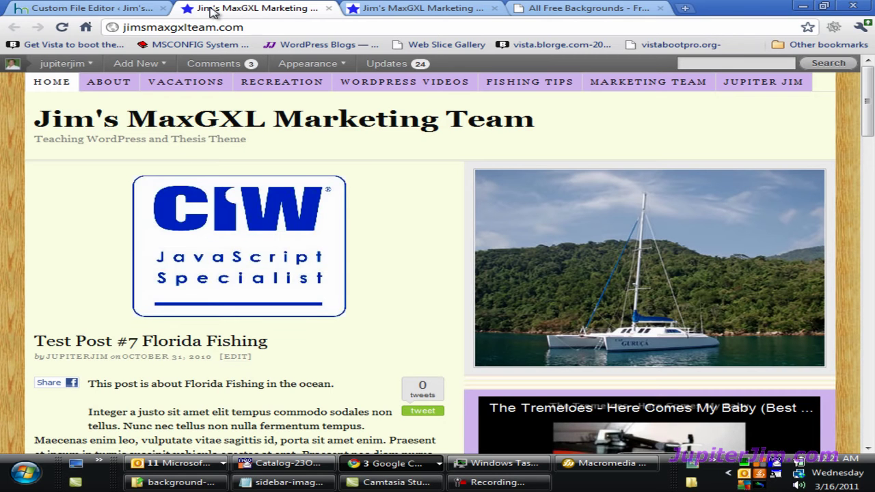
left_click(62, 29)
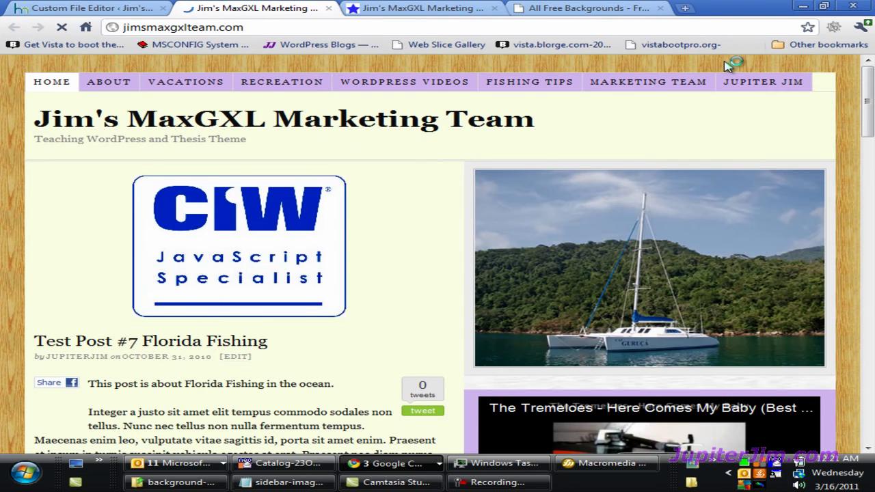
mouse_move(869, 96)
left_mouse_down()
mouse_move(867, 342)
mouse_move(870, 82)
left_mouse_up()
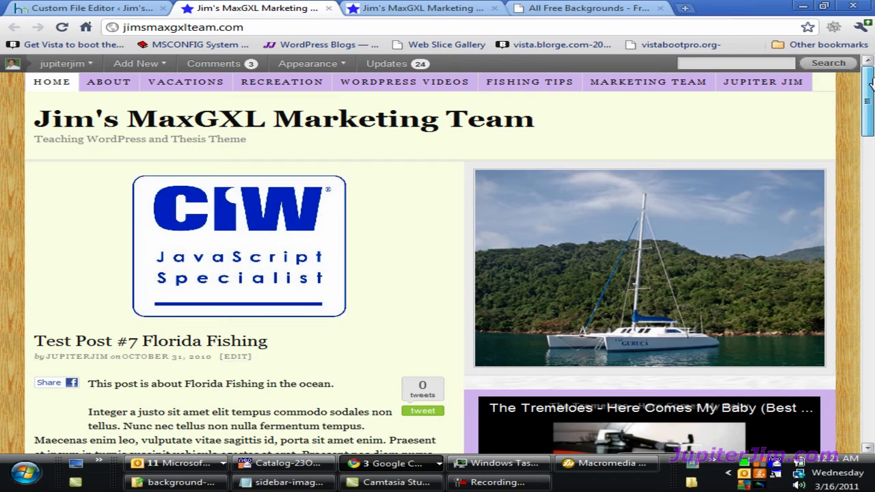
- Edit paper-11.jpg to paper-2.jpg in the custom.css sidebar rule, save, and go back to the blog
left_click(73, 8)
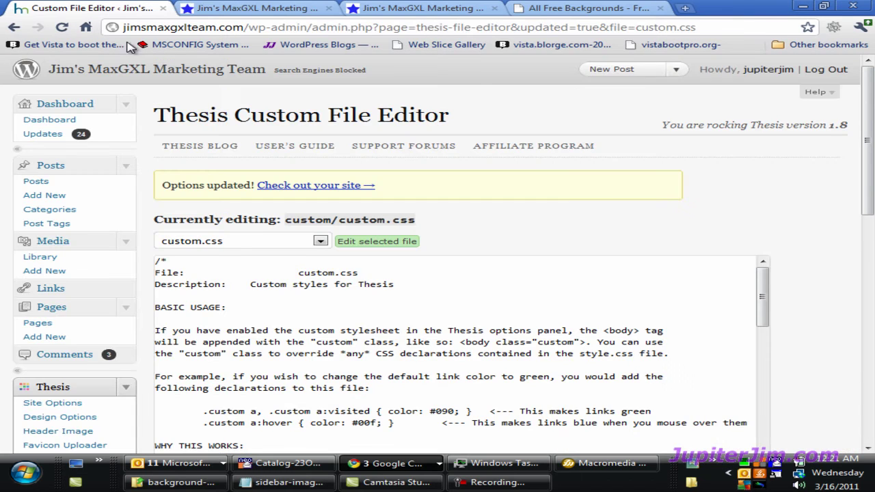
scroll(821, 208, "down", 3)
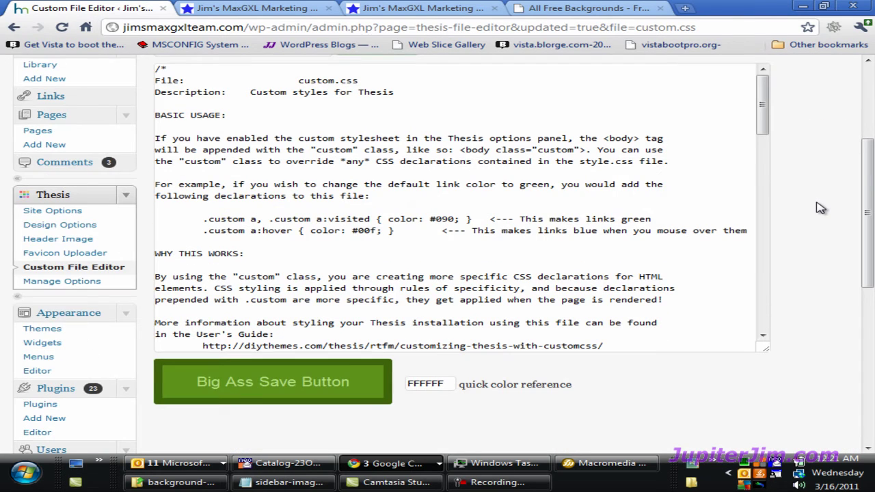
left_click_drag(763, 113, 761, 230)
scroll(761, 230, "down", 10)
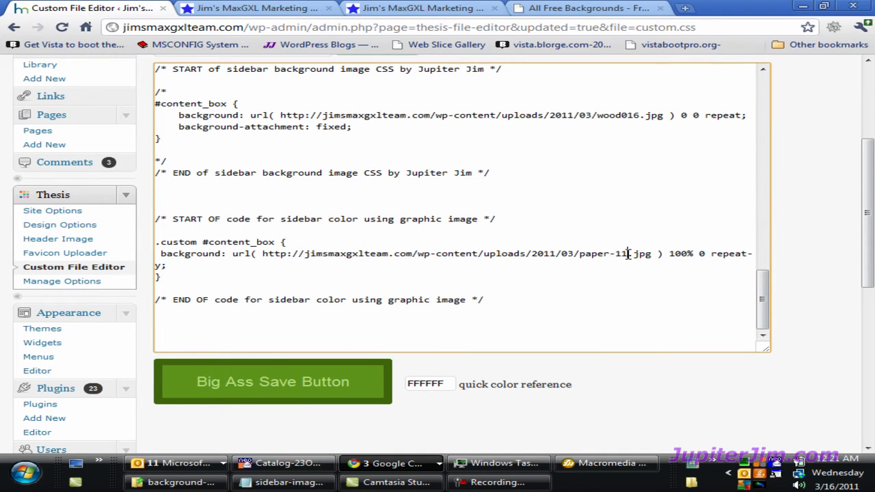
left_click(628, 253)
key("BackSpace")
key("BackSpace")
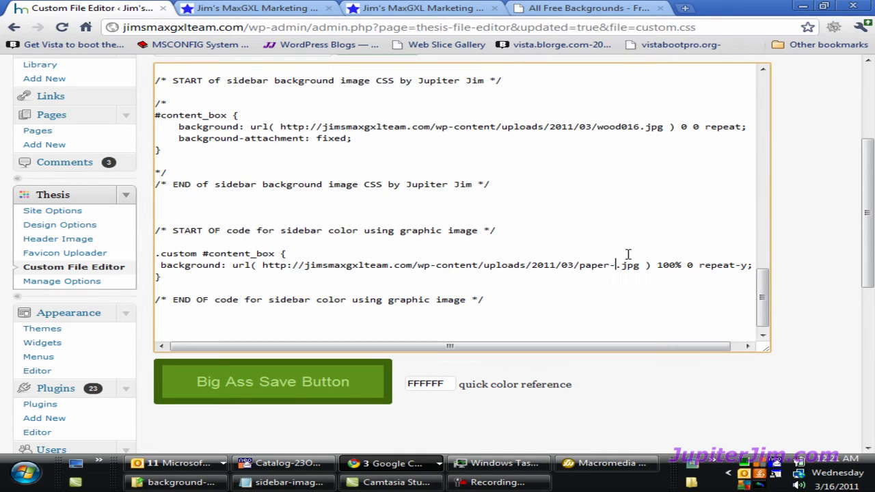
type("2")
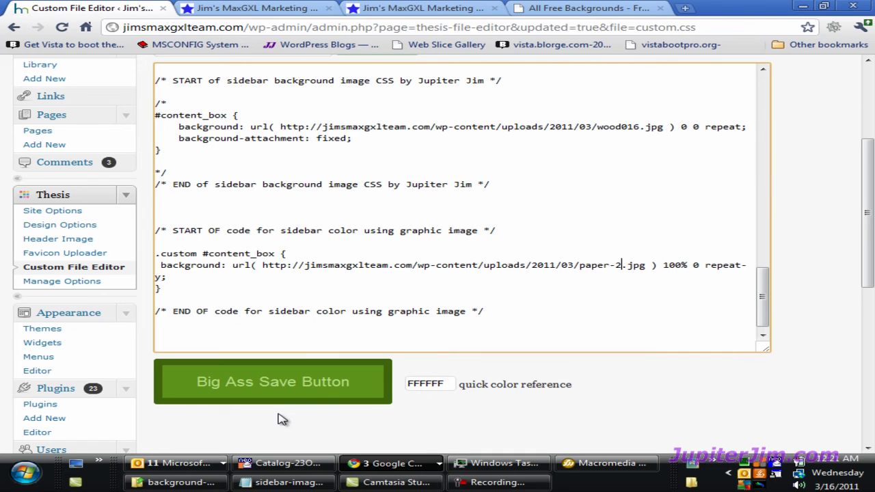
left_click(281, 386)
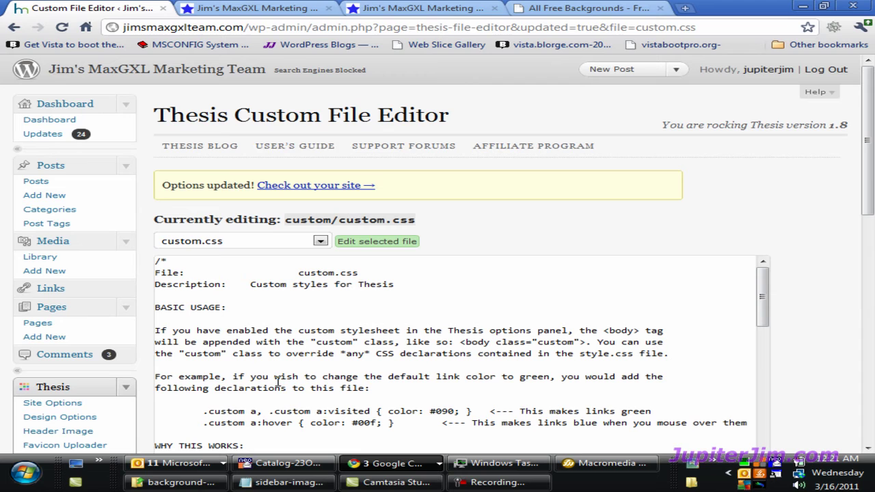
left_click(238, 13)
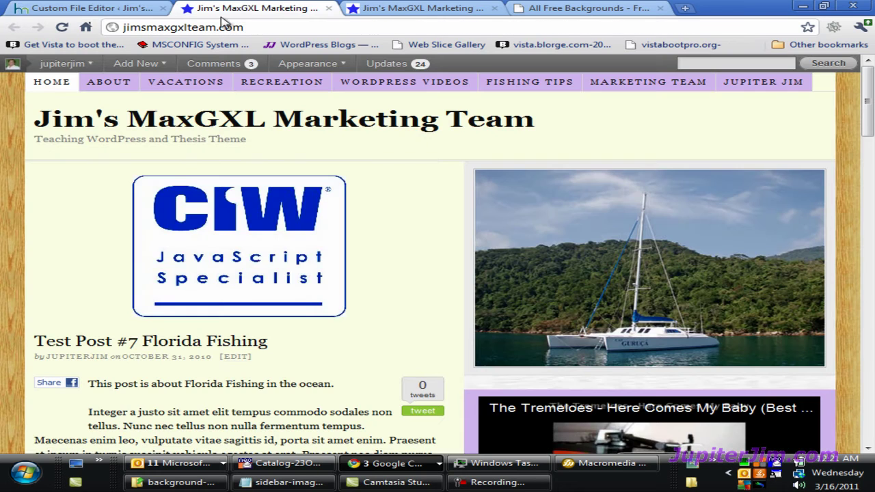
- Reload the blog and scroll down and back up to view the cream paper-2 sidebar texture
left_click(61, 29)
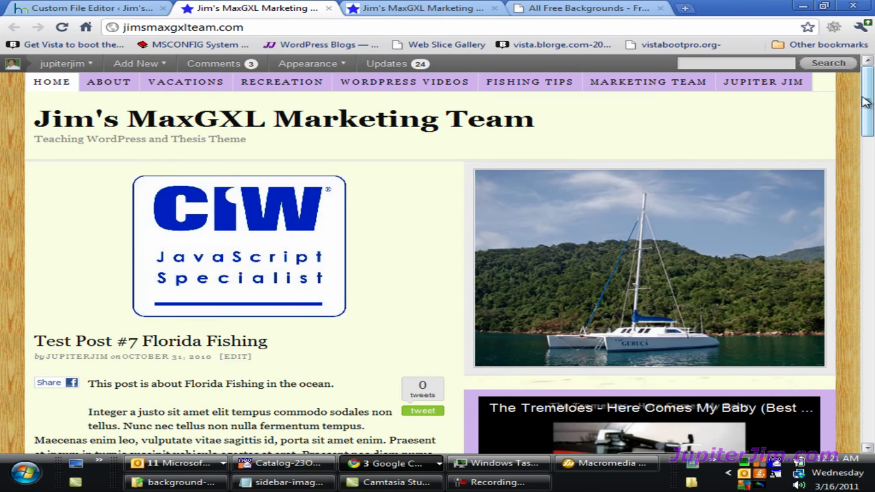
left_click_drag(869, 102, 871, 209)
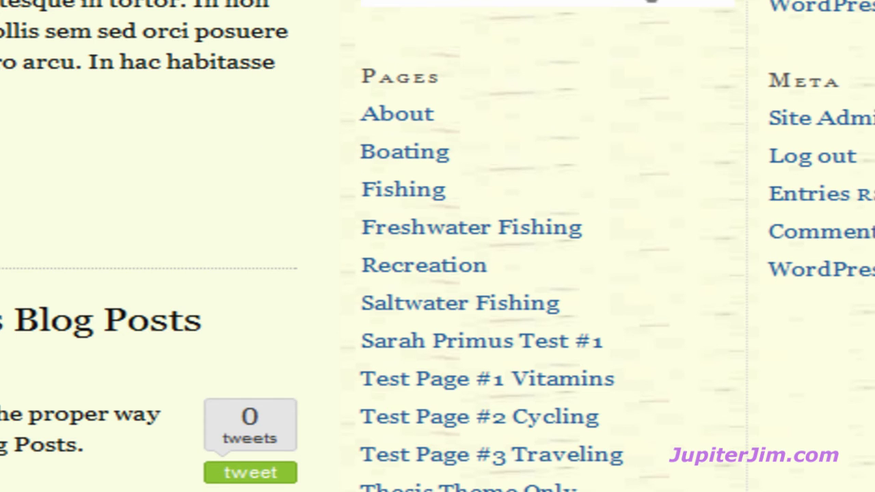
scroll(438, 246, "down", 10)
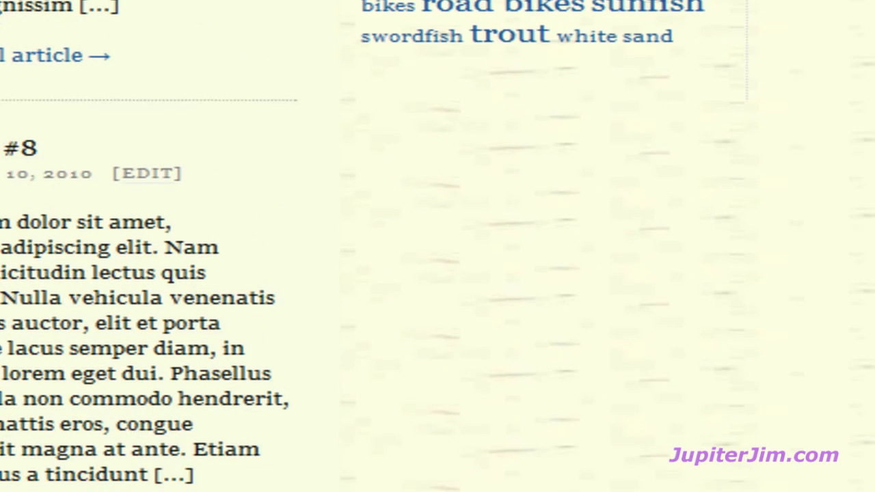
scroll(437, 246, "up", 10)
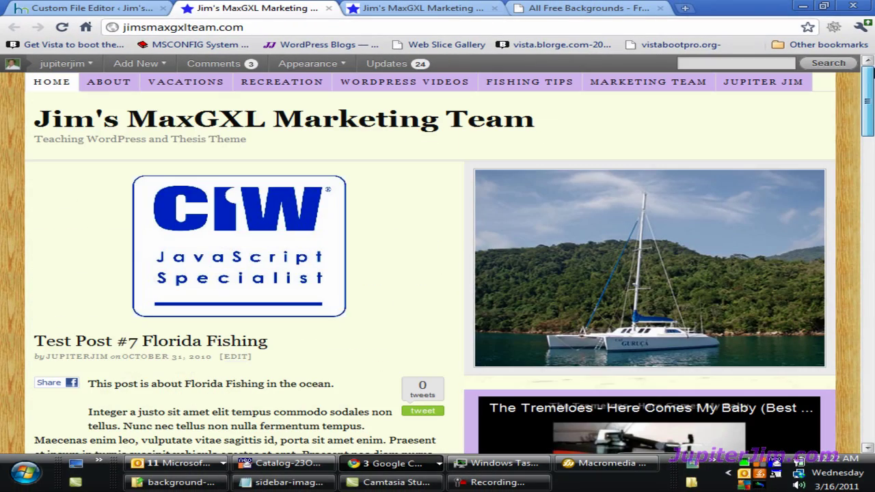